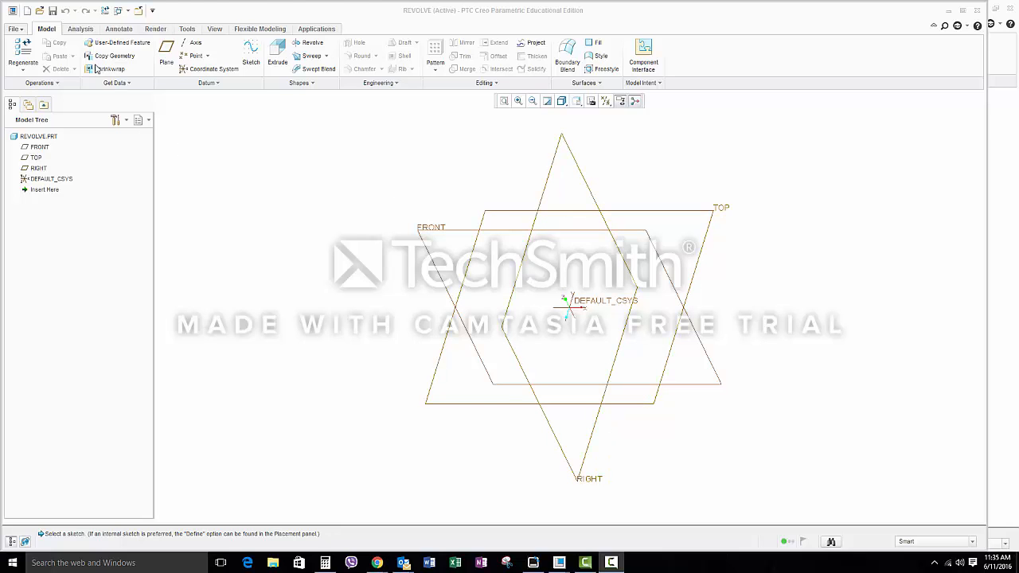
click(24, 29)
click(24, 46)
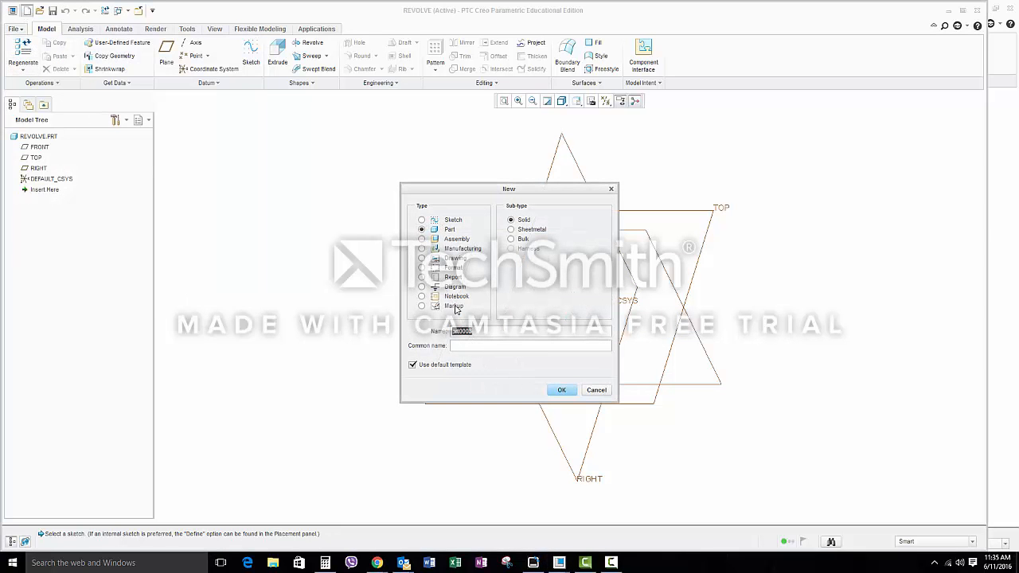
click(599, 390)
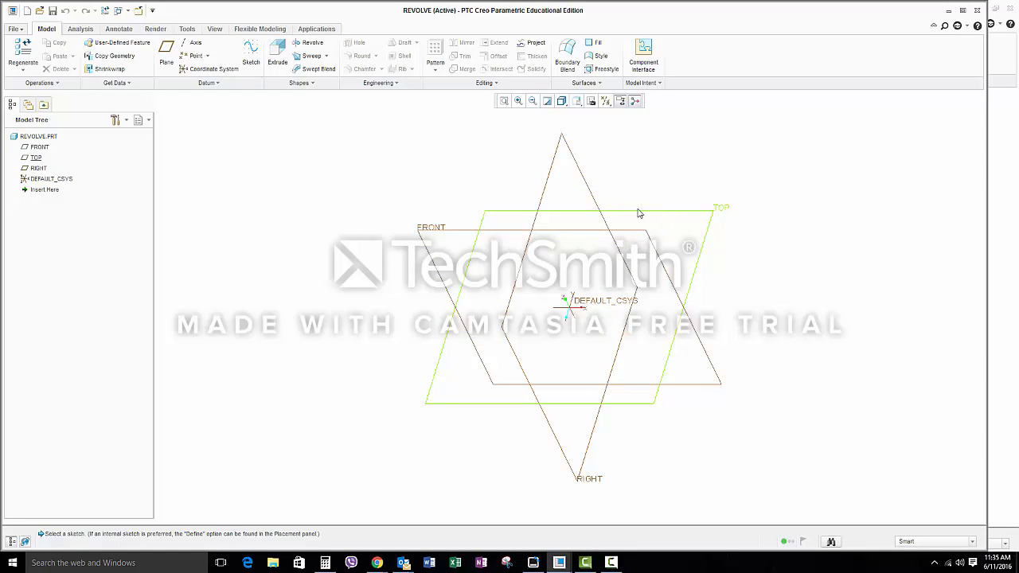
Step: Start a Revolve sketch on the FRONT plane and draw a vertical line 2 long upward from the origin
click(309, 42)
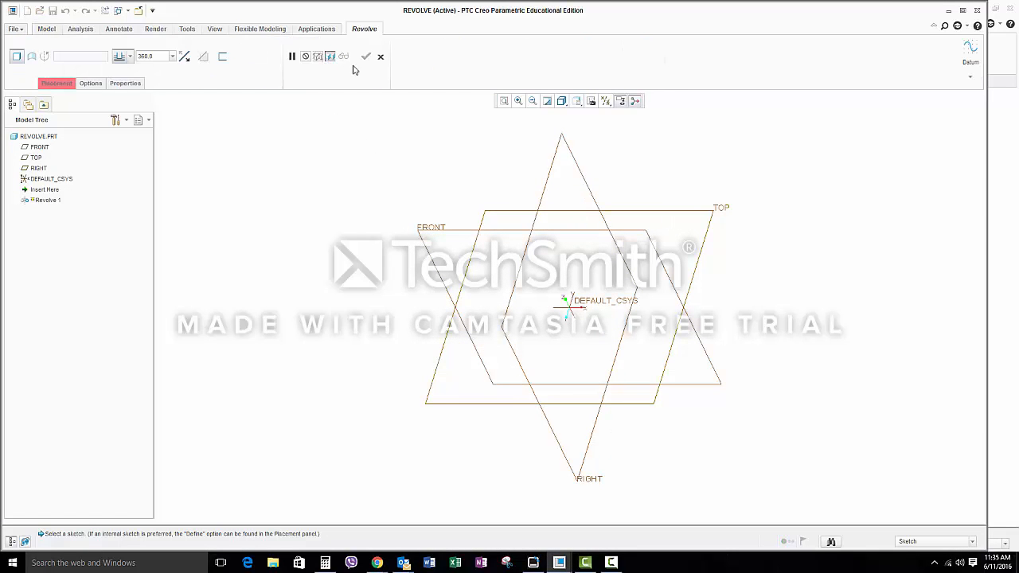
click(495, 233)
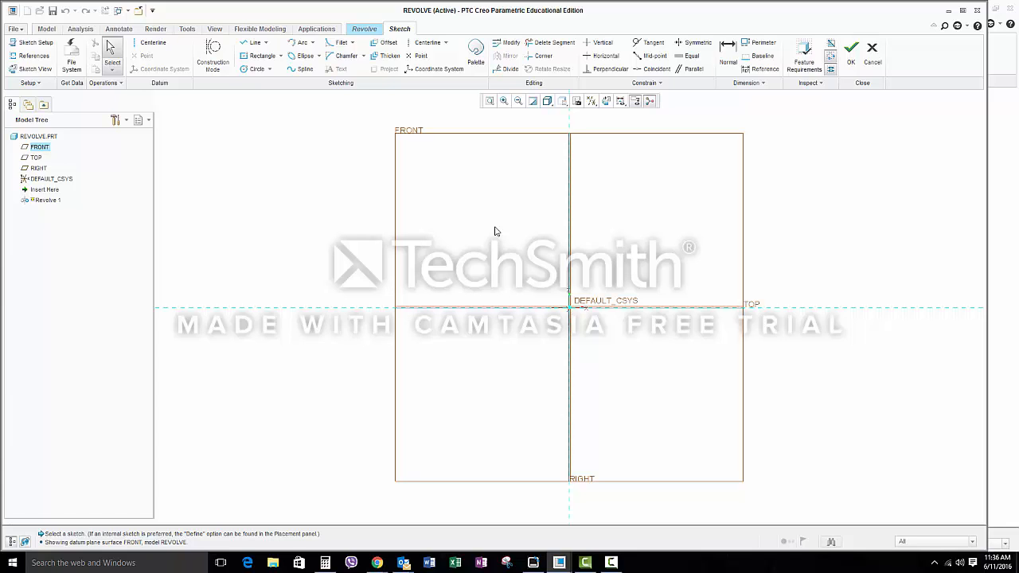
click(253, 43)
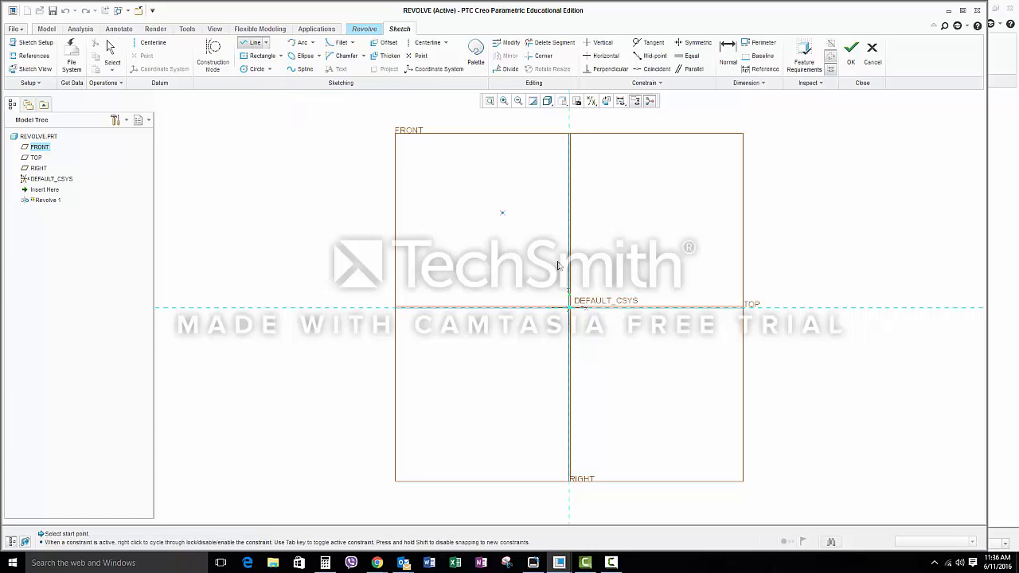
click(570, 306)
click(729, 50)
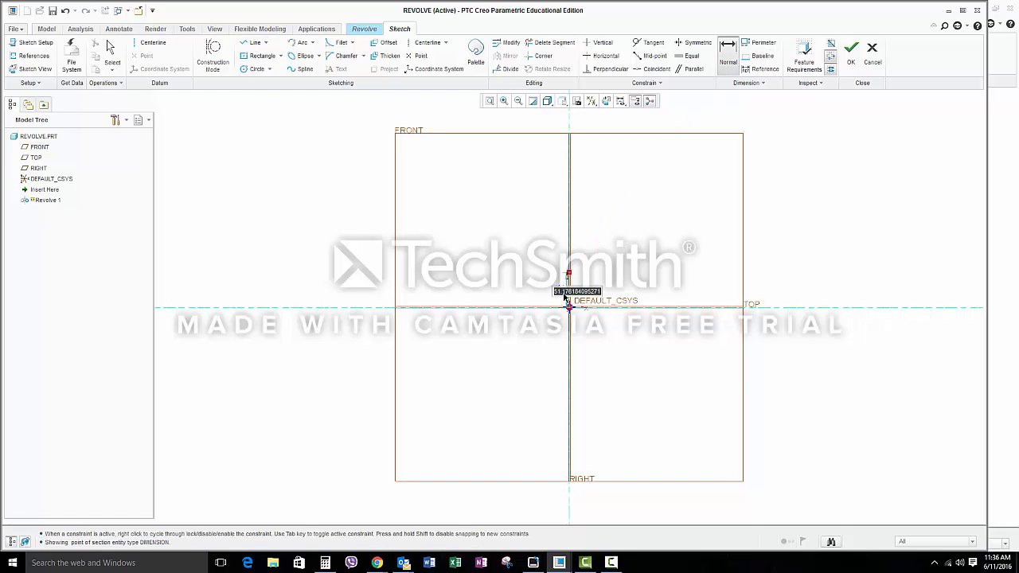
text(2)
key(Return)
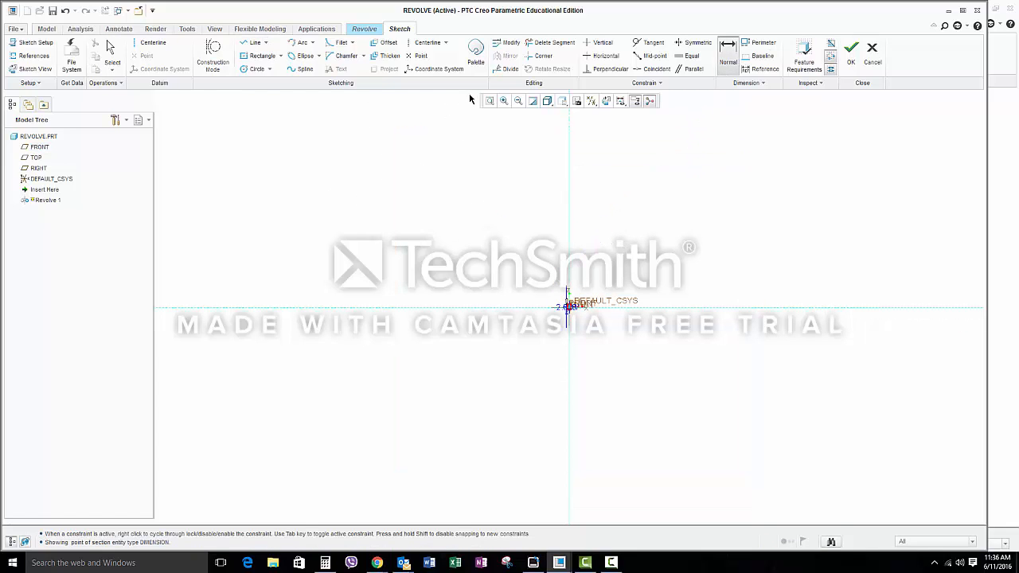
click(490, 102)
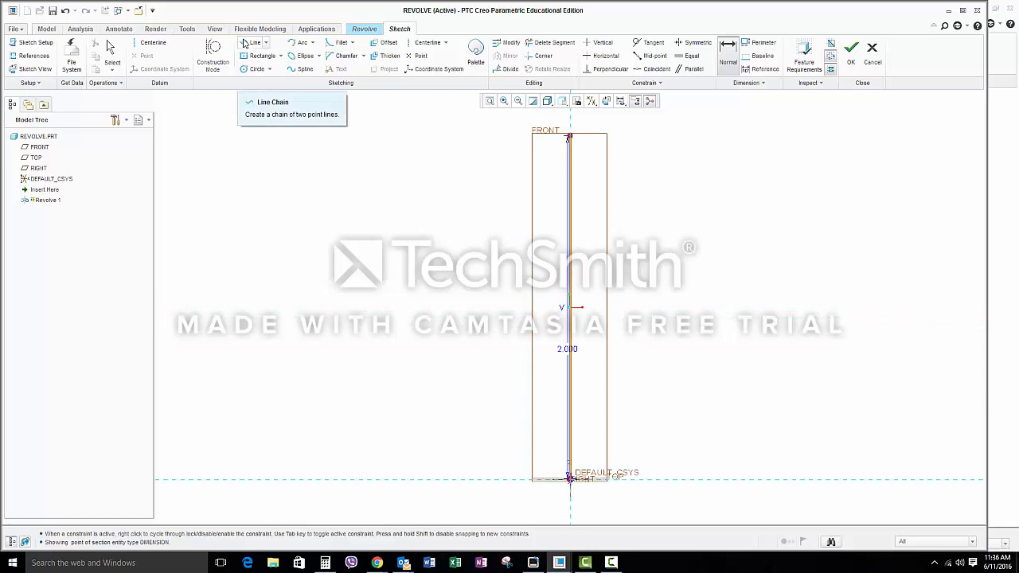
Step: Sketch the stem outline with a short horizontal line from the vertical line's upper end and a line about 0.35 long straight down
click(249, 43)
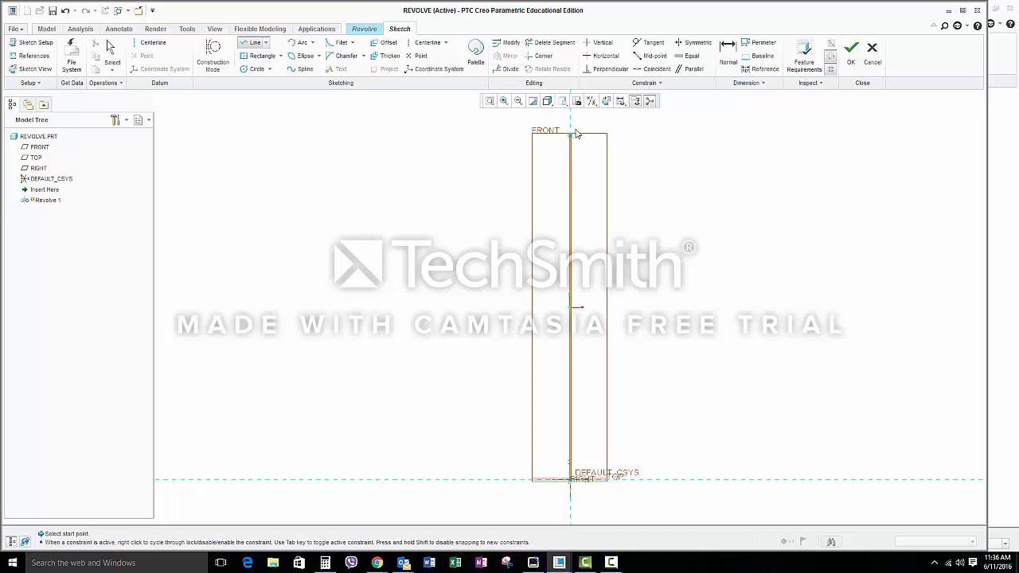
click(571, 137)
click(581, 197)
Step: Draw a spline for the apple's outer profile from the stem line's lower end, bulging outward and closing at the origin
click(301, 69)
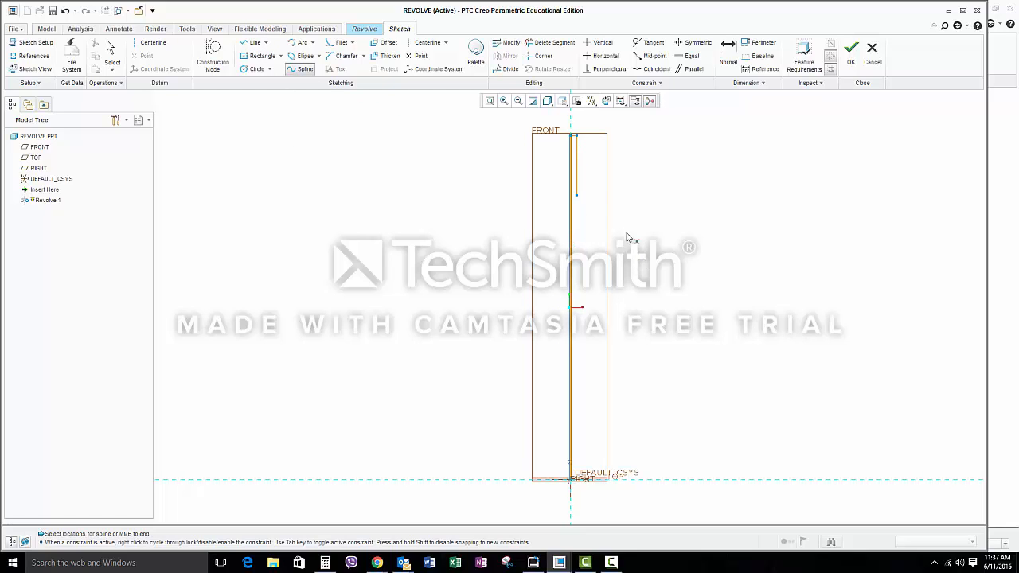
click(578, 196)
click(587, 187)
click(667, 160)
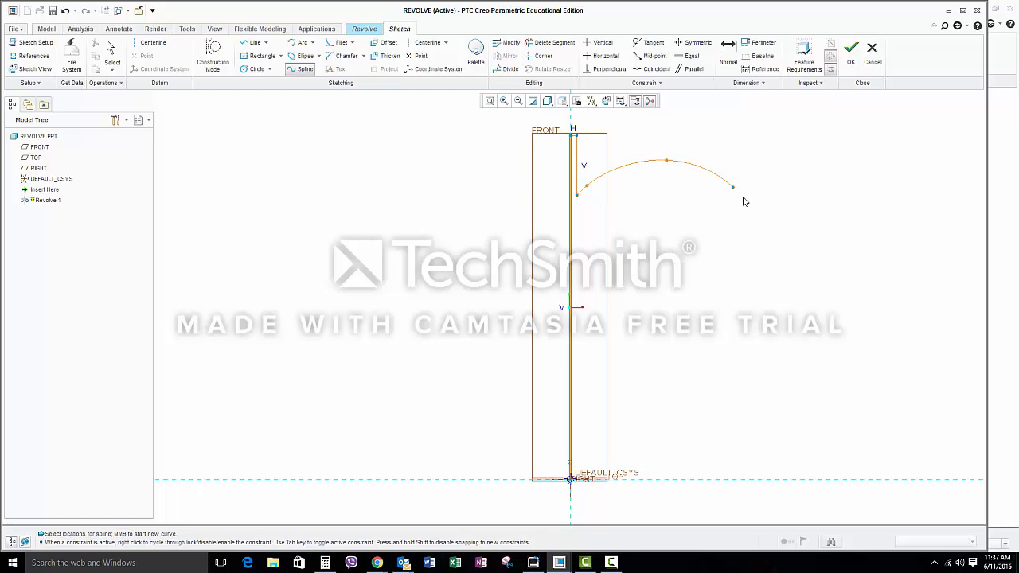
click(749, 224)
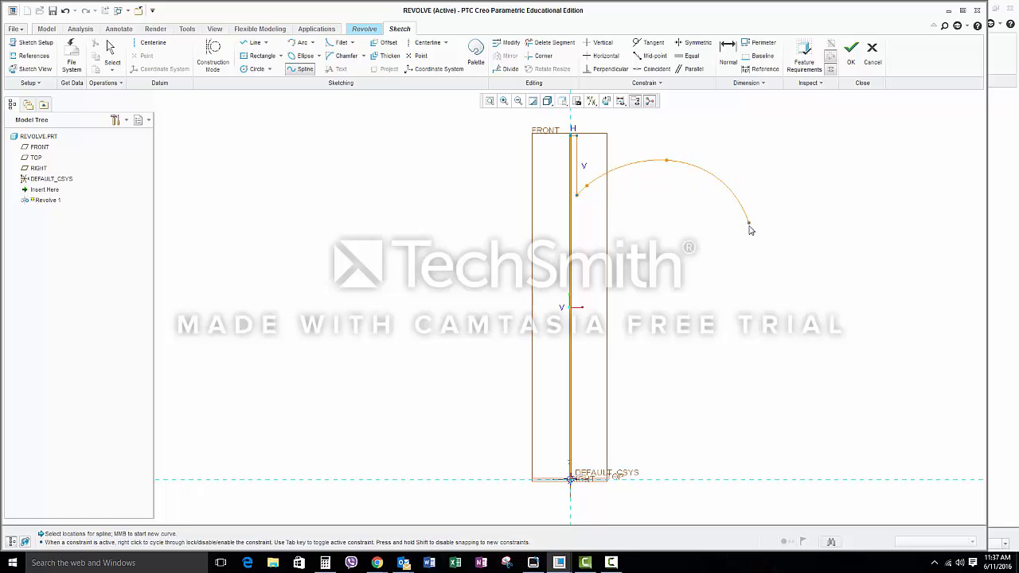
click(760, 272)
middle_click(758, 290)
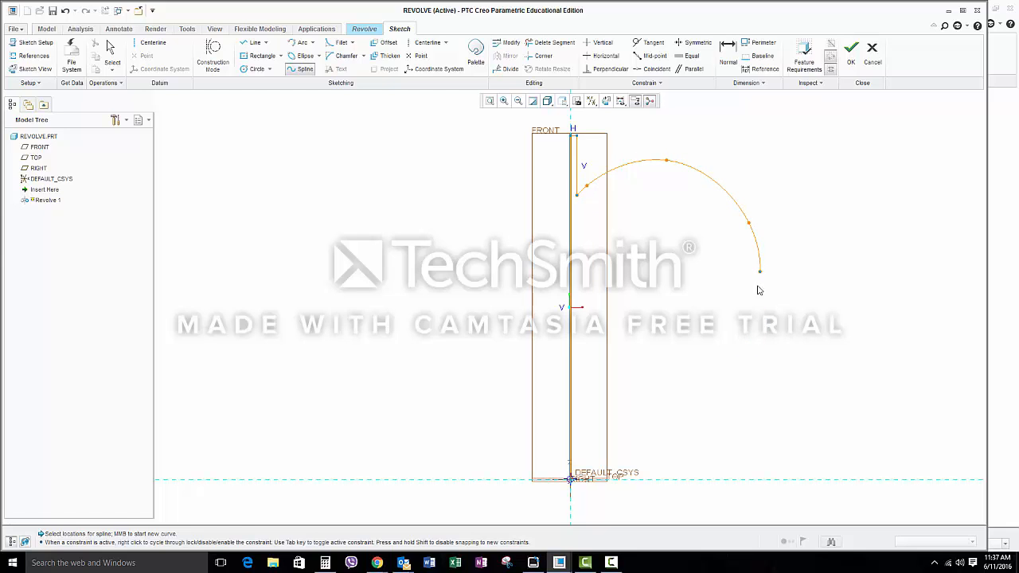
click(709, 433)
click(654, 480)
click(571, 480)
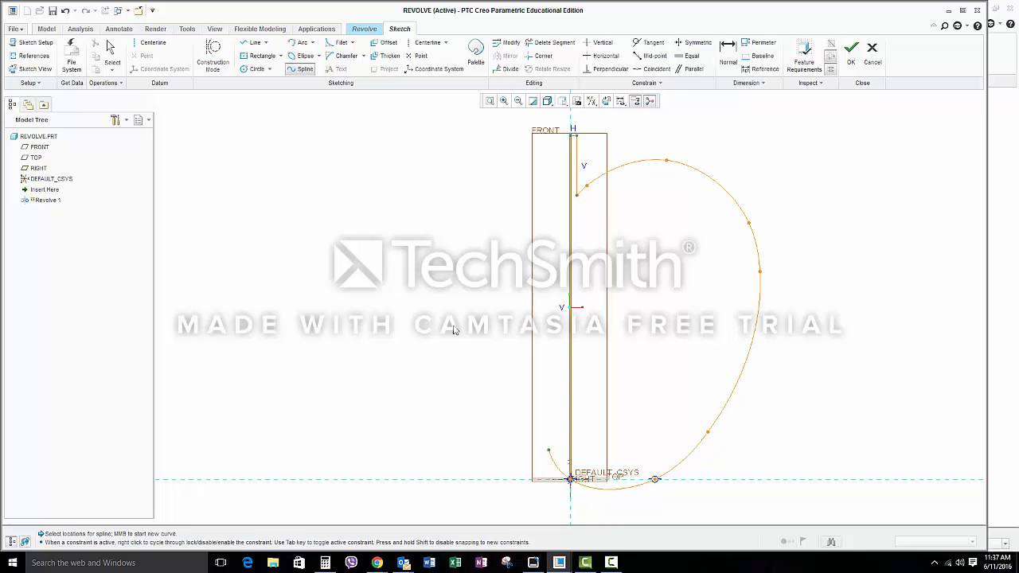
click(299, 69)
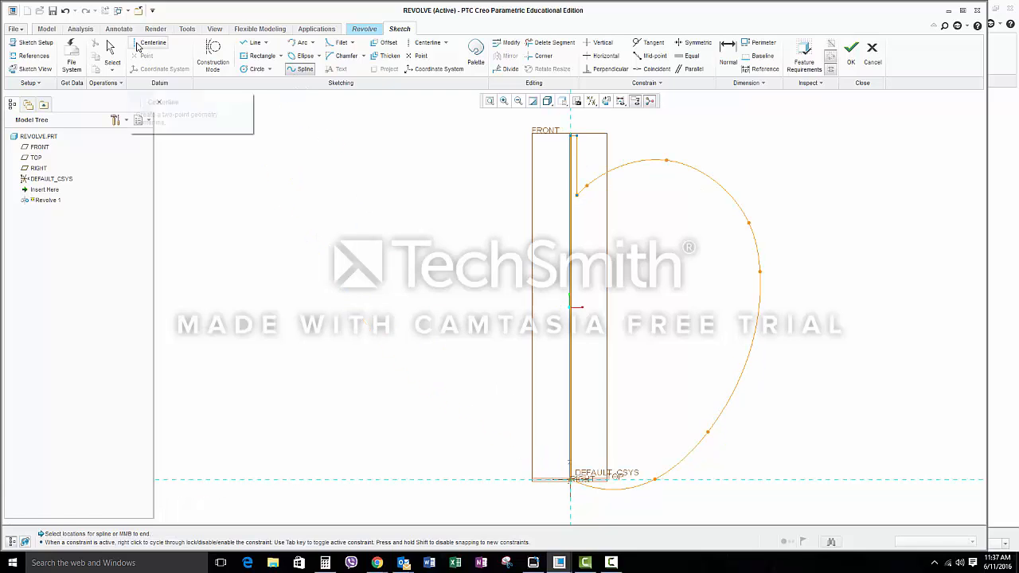
Step: Add a vertical datum centerline through the origin as the axis of revolution
click(137, 46)
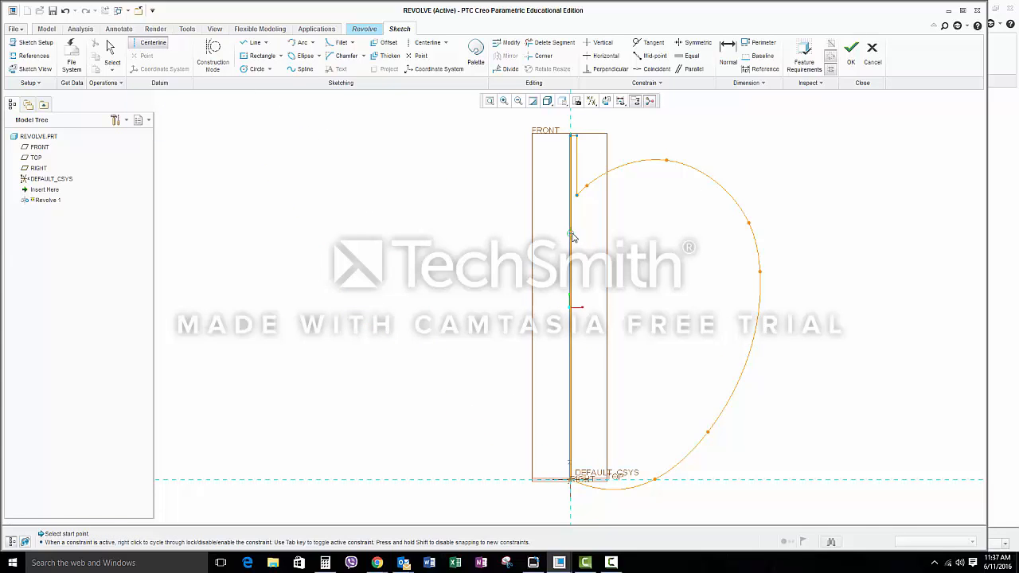
click(570, 480)
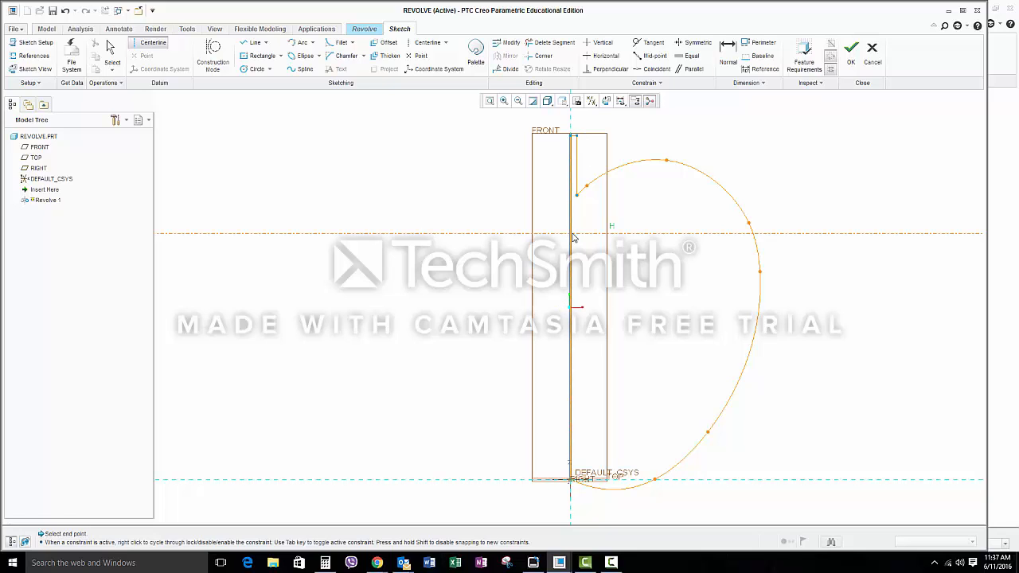
click(572, 194)
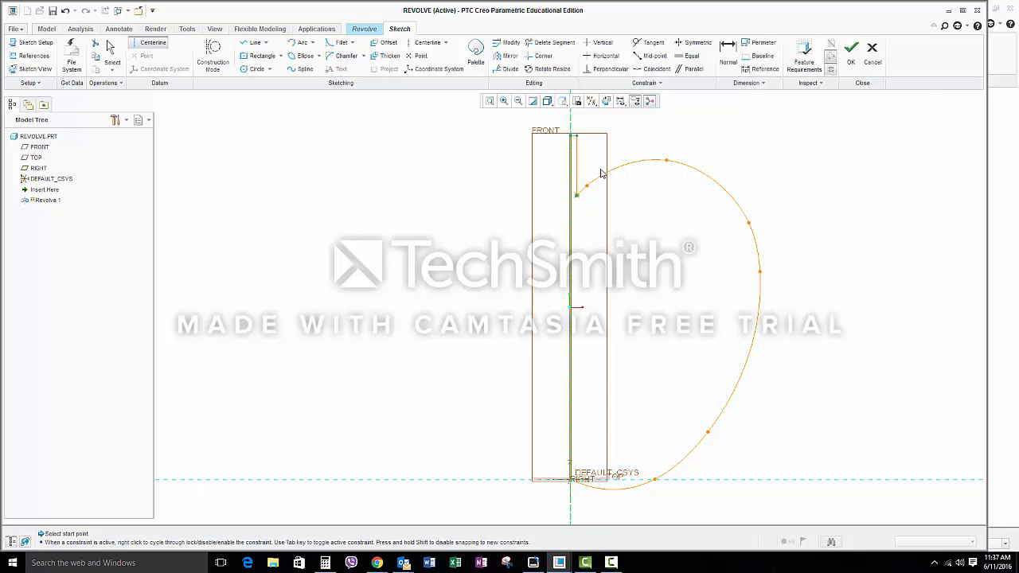
Step: Finish the sketch and complete the 360° solid revolve of the apple profile
click(849, 68)
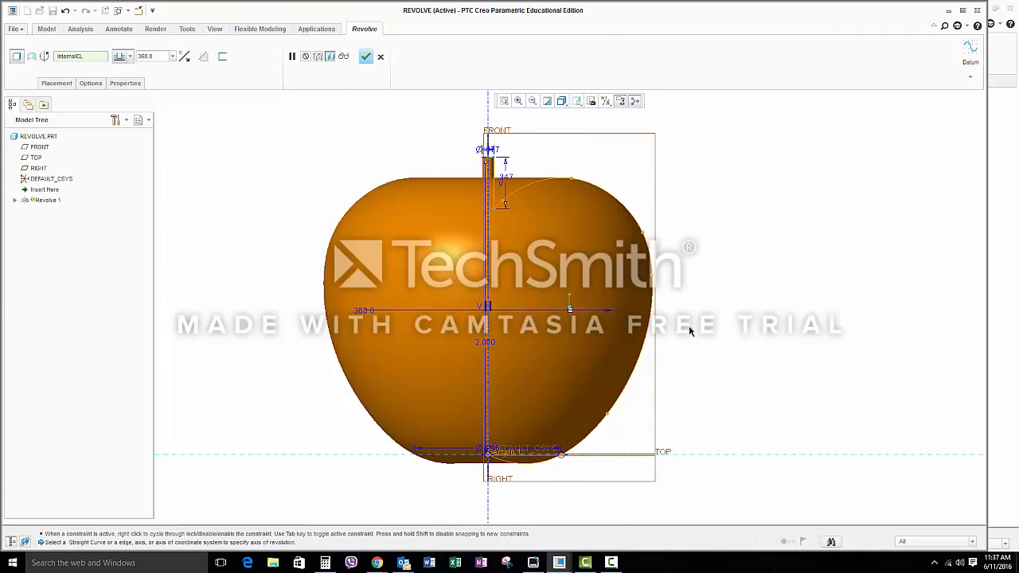
mouse_move(579, 316)
middle_down()
mouse_move(599, 272)
mouse_move(592, 212)
mouse_move(572, 198)
mouse_move(577, 277)
middle_up()
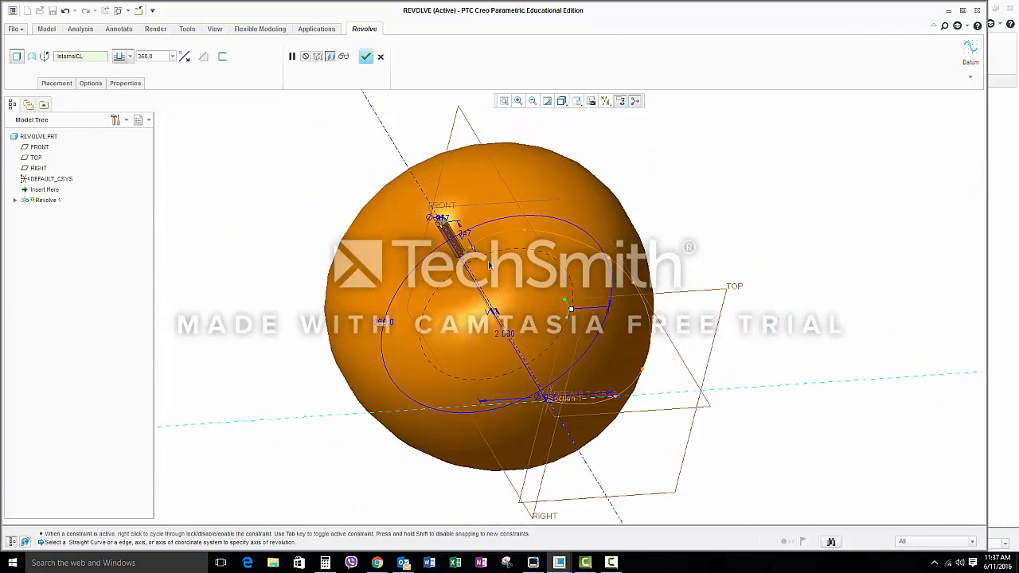
click(366, 57)
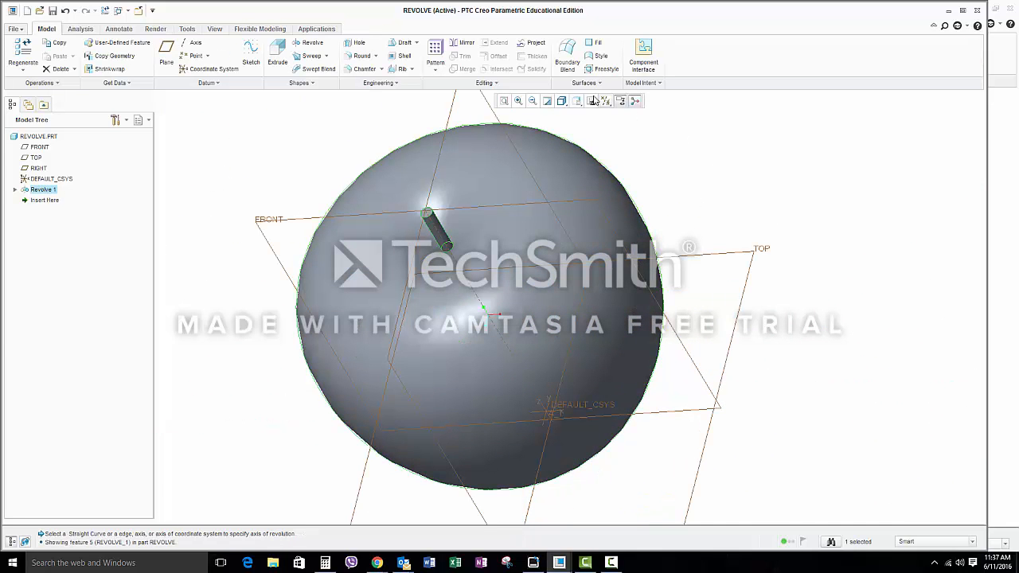
Step: Examine the revolved apple in the default and front orientations, using Dynamic orient to shift it vertically into view
click(578, 102)
click(583, 112)
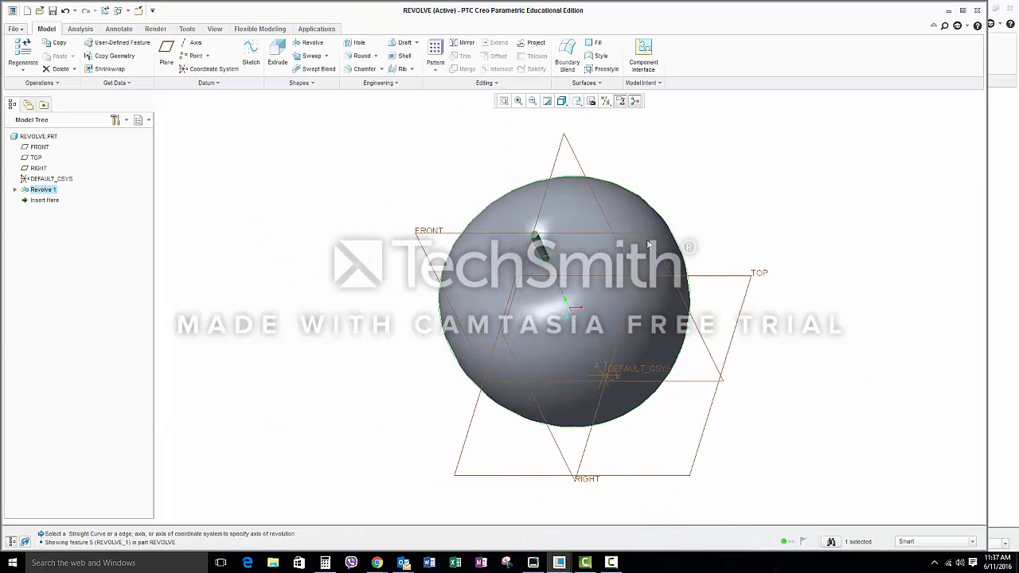
click(579, 102)
click(605, 154)
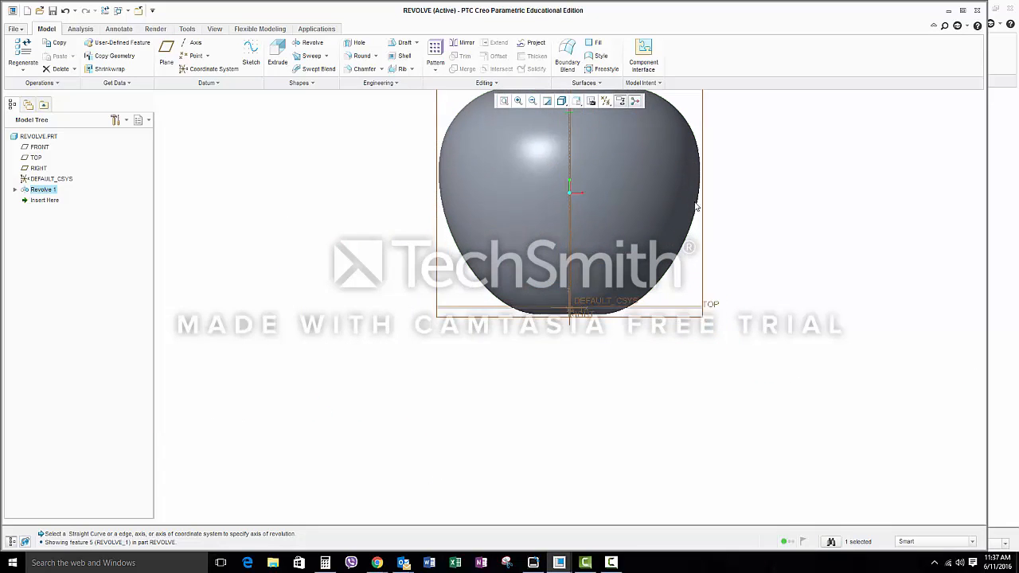
click(577, 101)
click(597, 196)
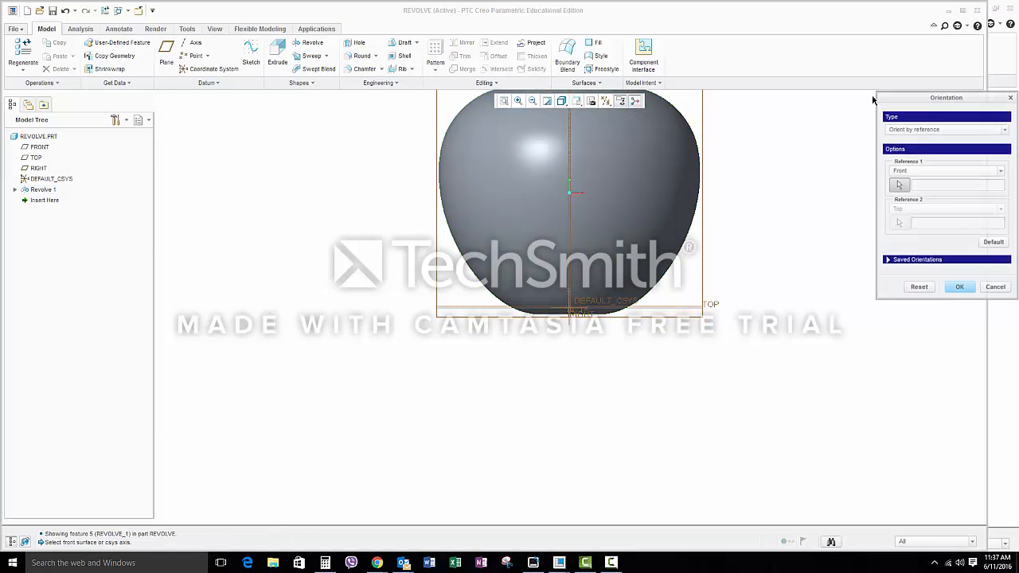
click(924, 129)
click(916, 151)
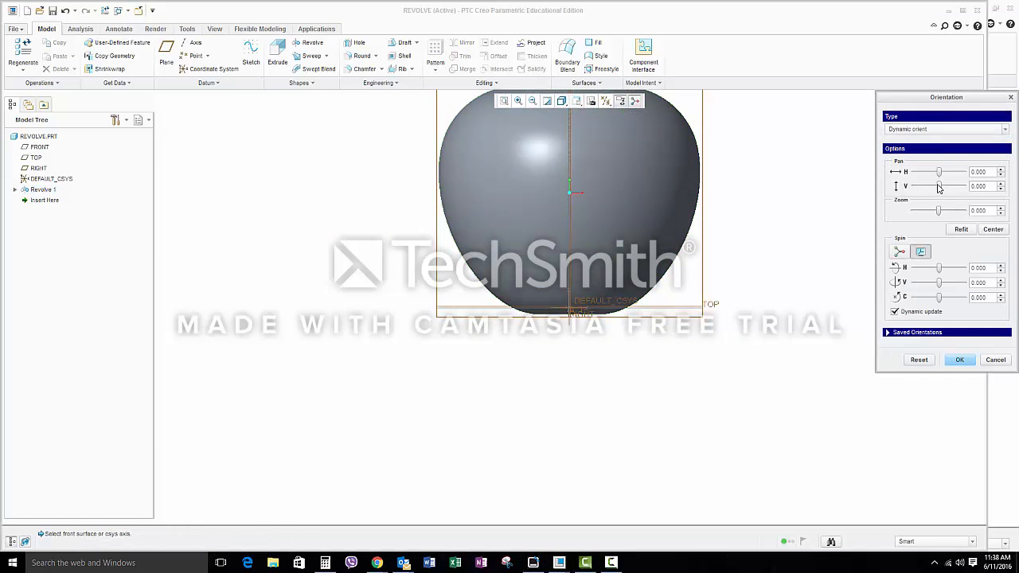
drag(940, 187, 932, 187)
click(969, 360)
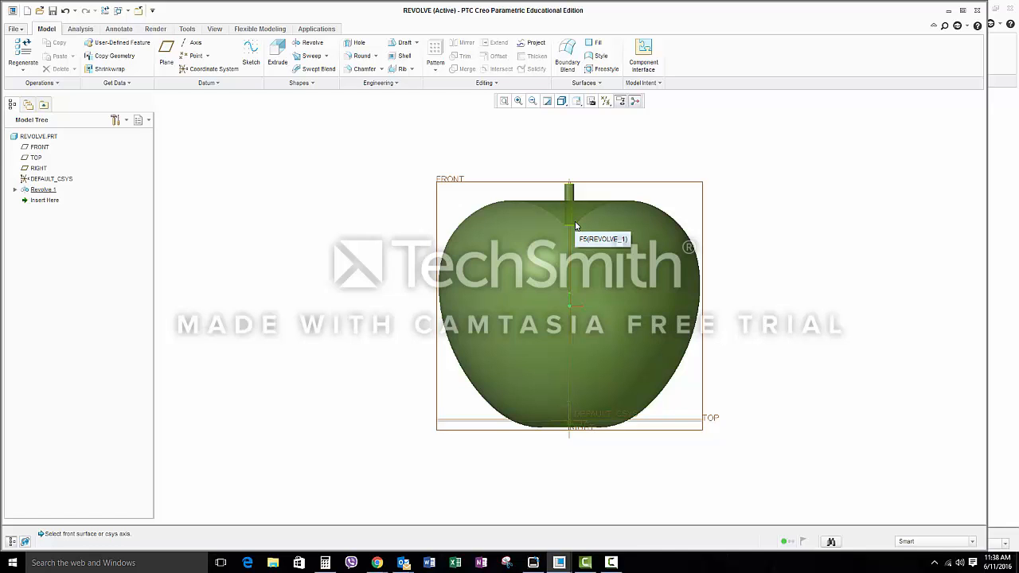
middle_drag(586, 230, 586, 334)
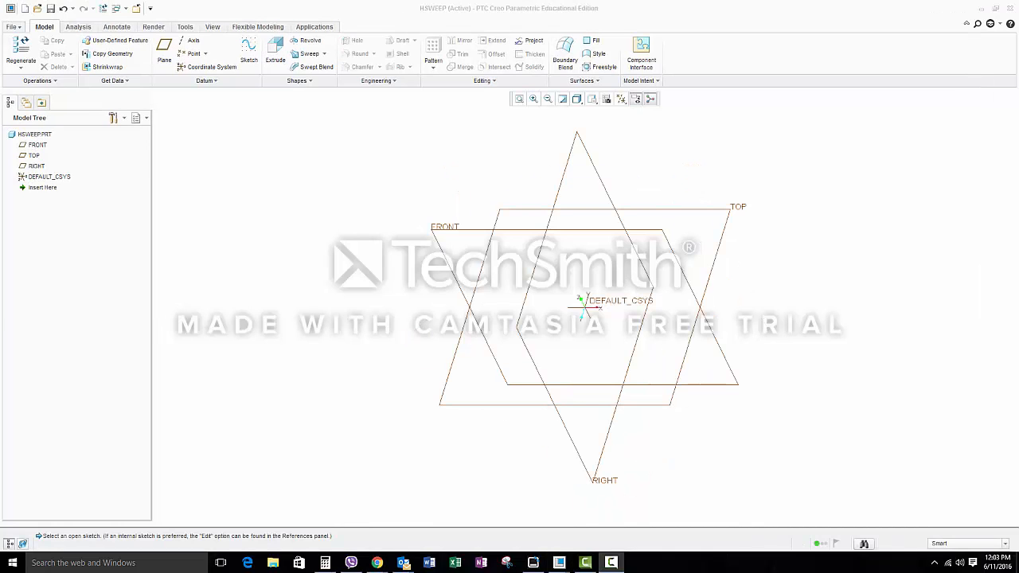
Step: Start a Helical Sweep in the HSWEEP part and define its profile sketch on the FRONT plane with TOP as orientation reference
click(325, 55)
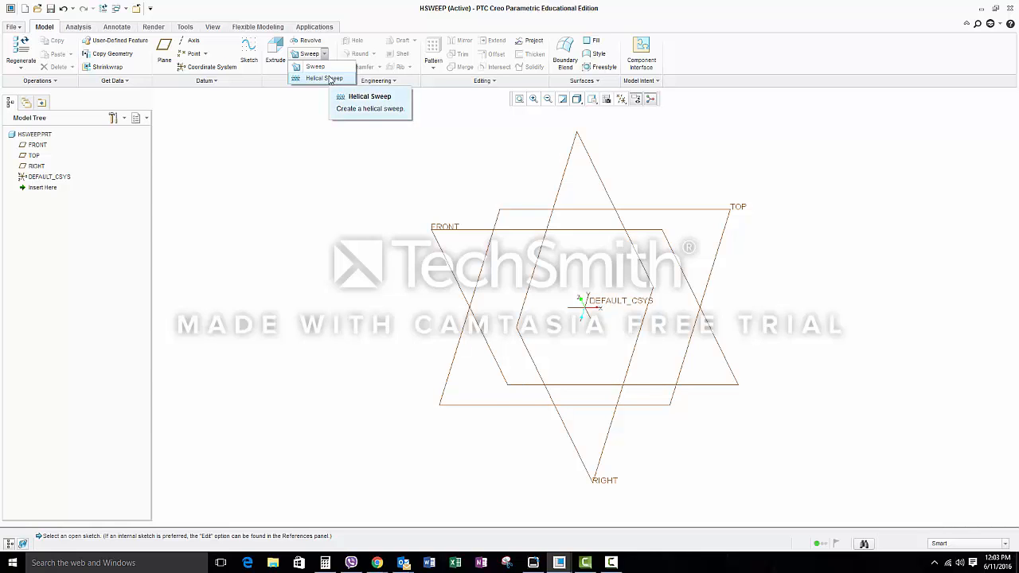
click(329, 79)
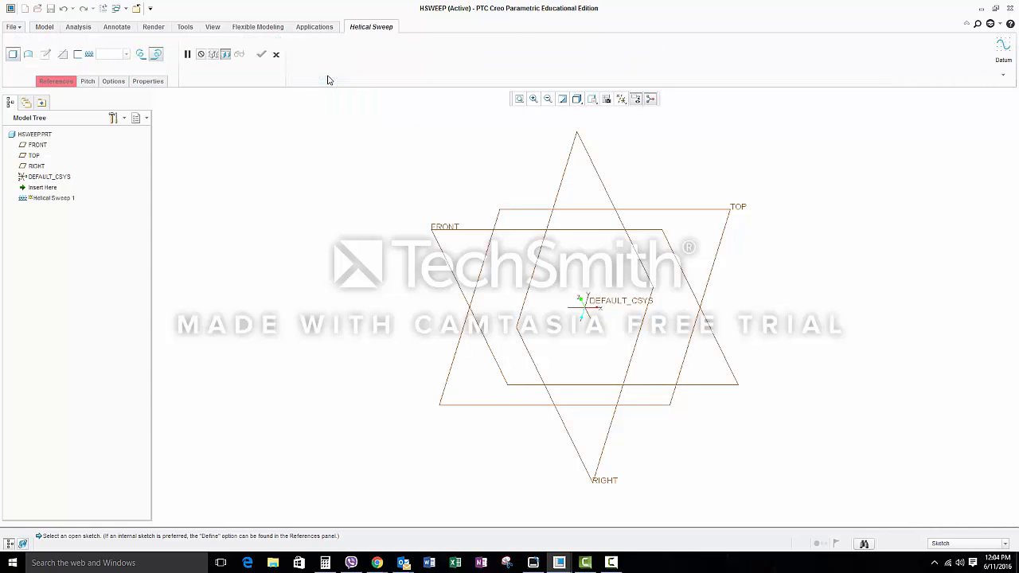
click(62, 82)
click(125, 111)
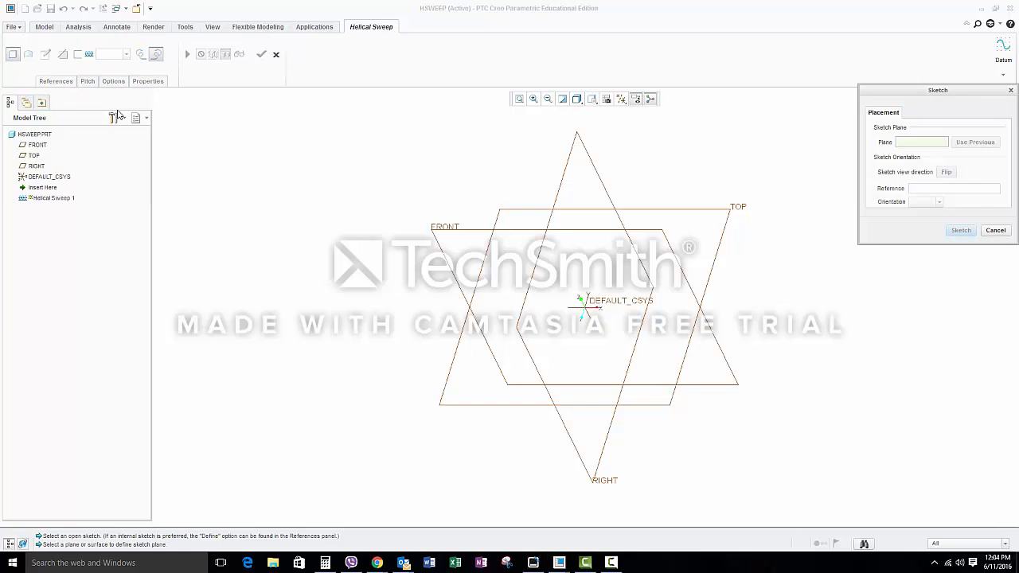
click(457, 229)
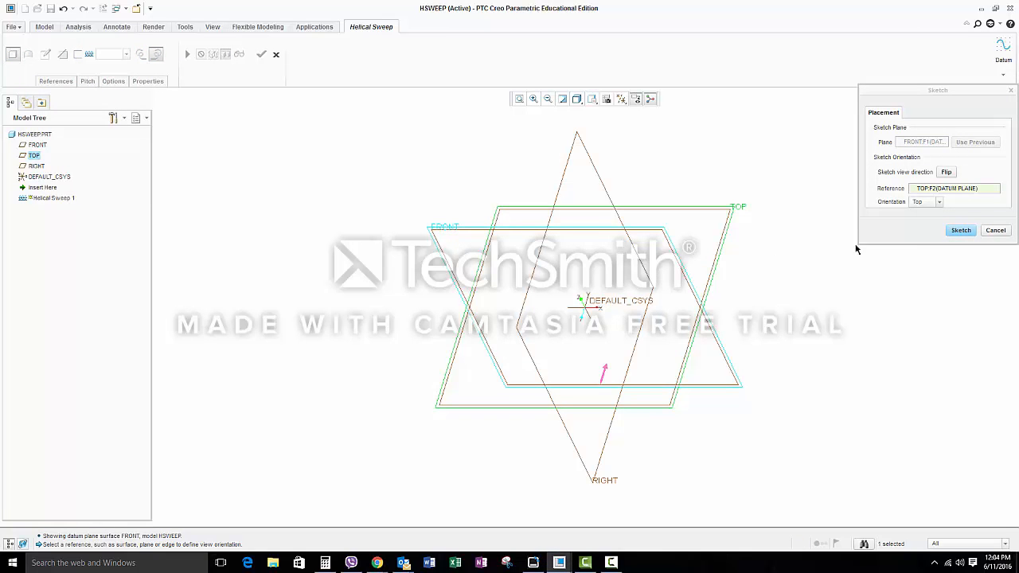
click(975, 232)
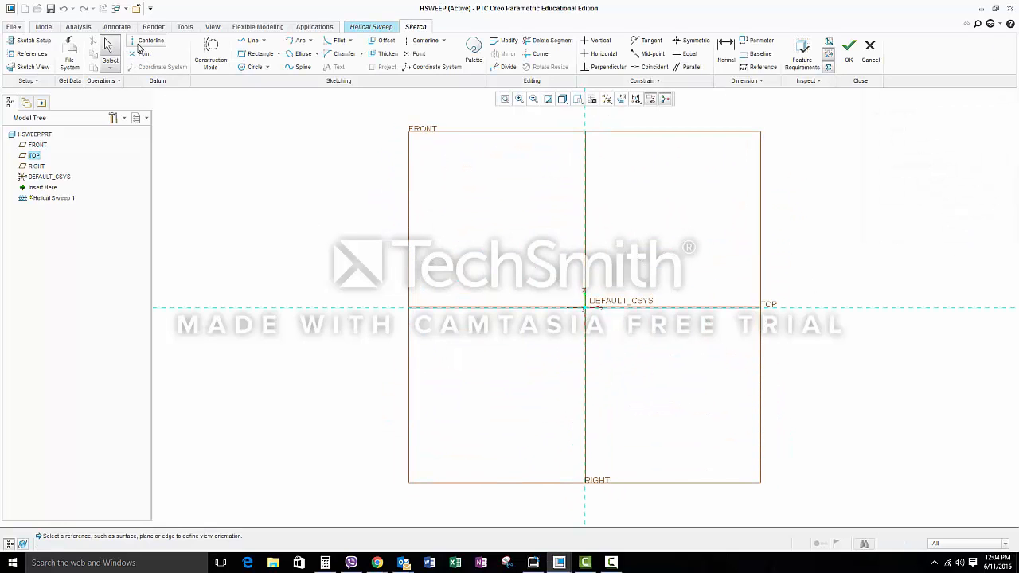
Step: Place a vertical datum centerline along the RIGHT plane as the helix axis
click(142, 41)
click(580, 264)
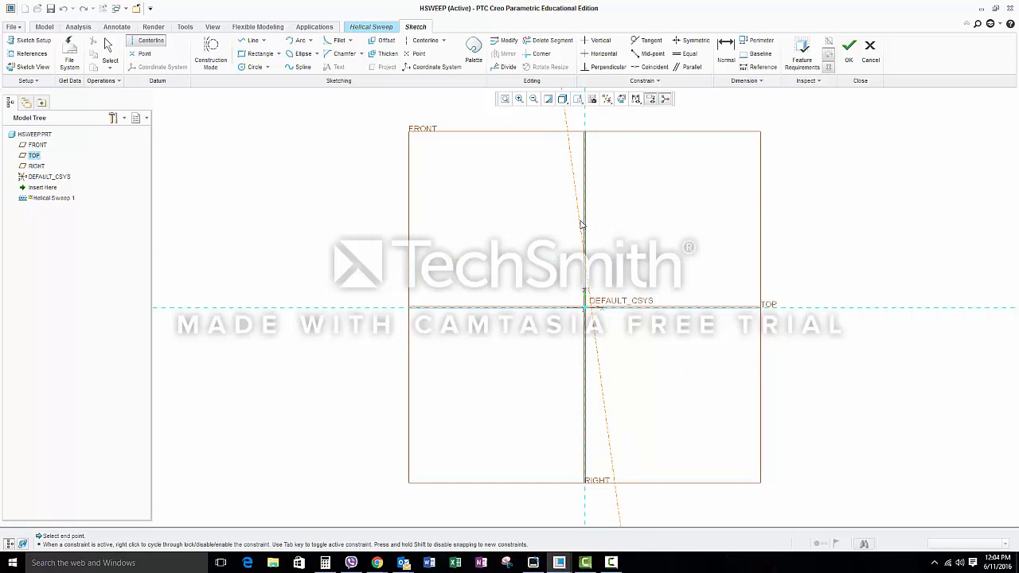
click(586, 216)
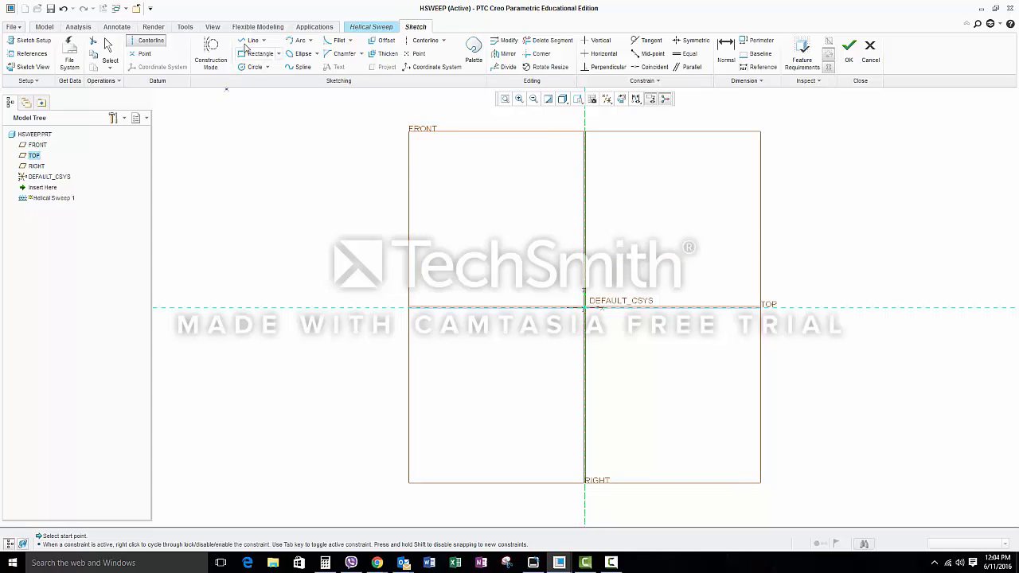
Step: Draw the helix profile as a vertical line beside the centerline, starting on the horizontal reference and going up
click(253, 40)
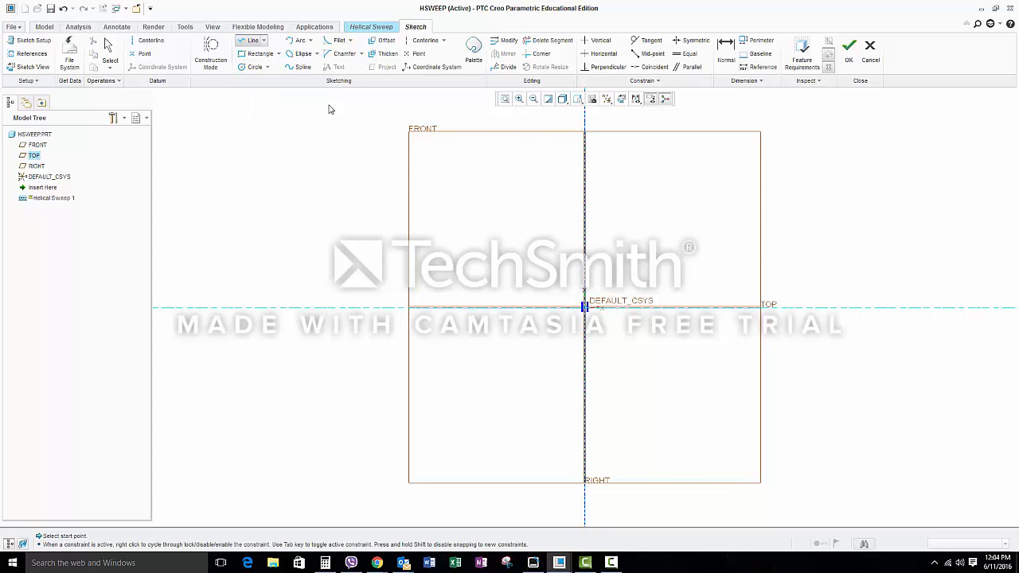
click(555, 308)
click(555, 172)
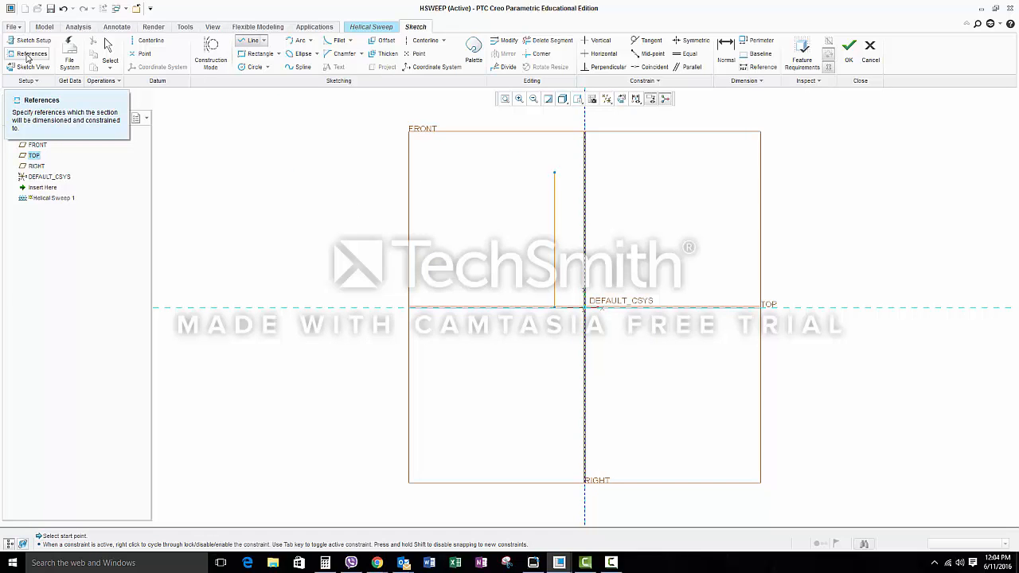
Step: Check the section references and finish the helix profile sketch
click(28, 56)
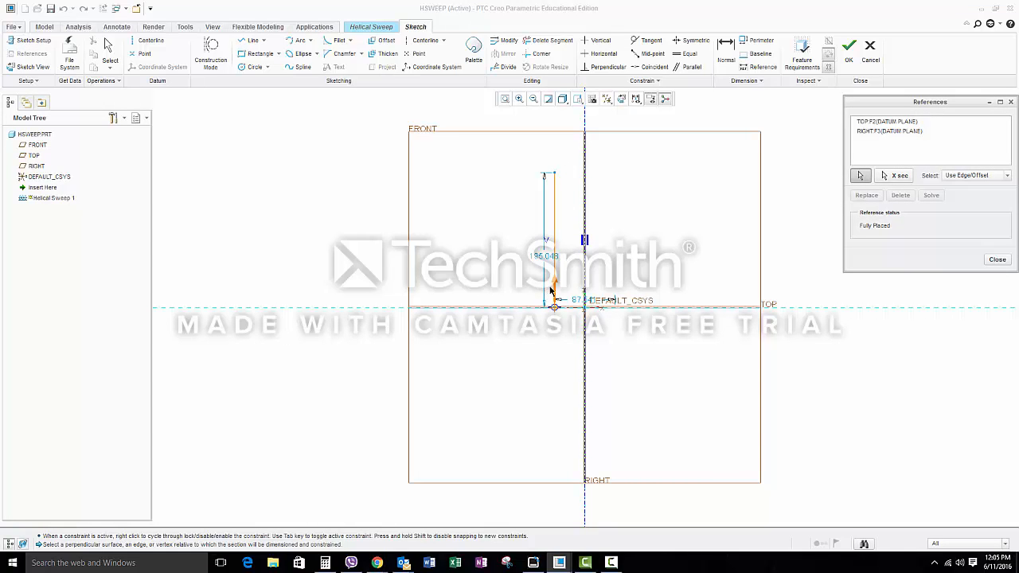
click(997, 259)
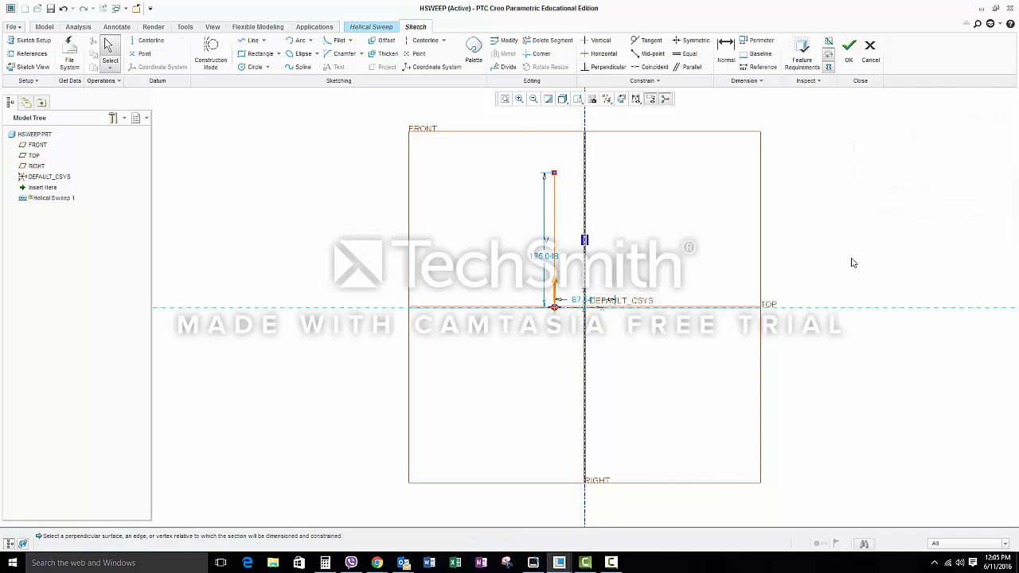
click(849, 47)
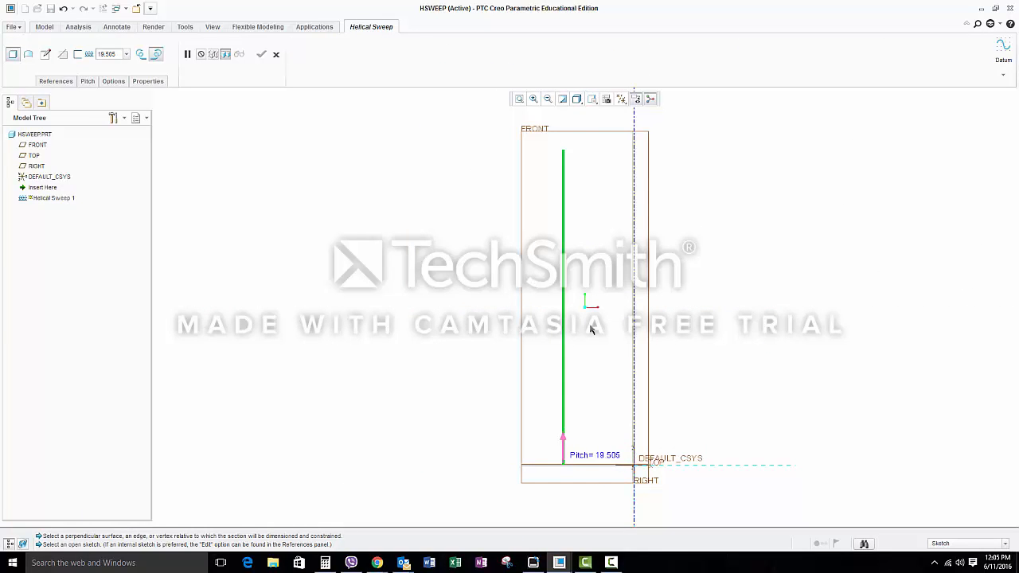
Step: Sketch a small corner rectangle at the lower end of the profile line as the helical sweep's section, and finish the sketch
click(44, 57)
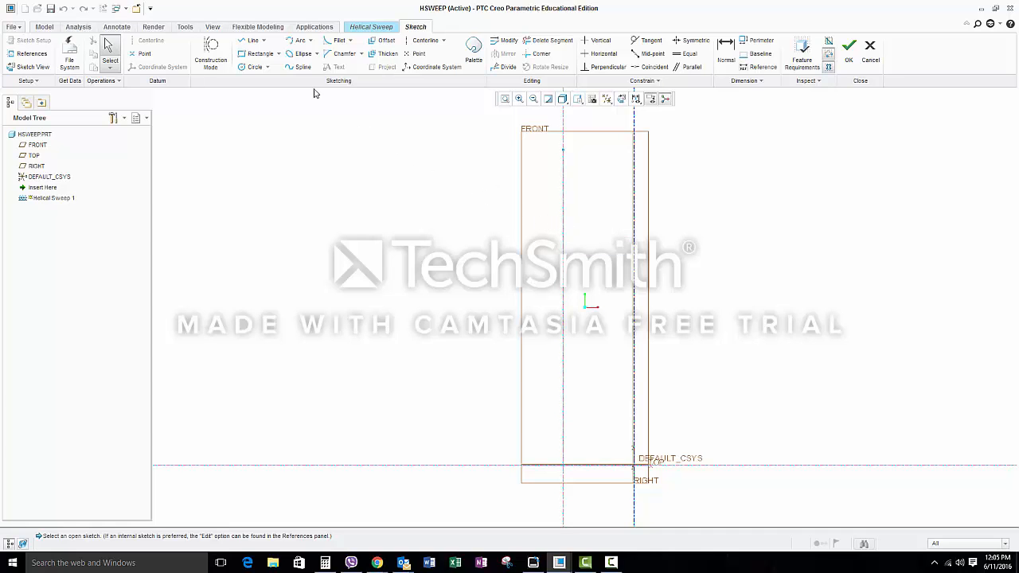
click(279, 55)
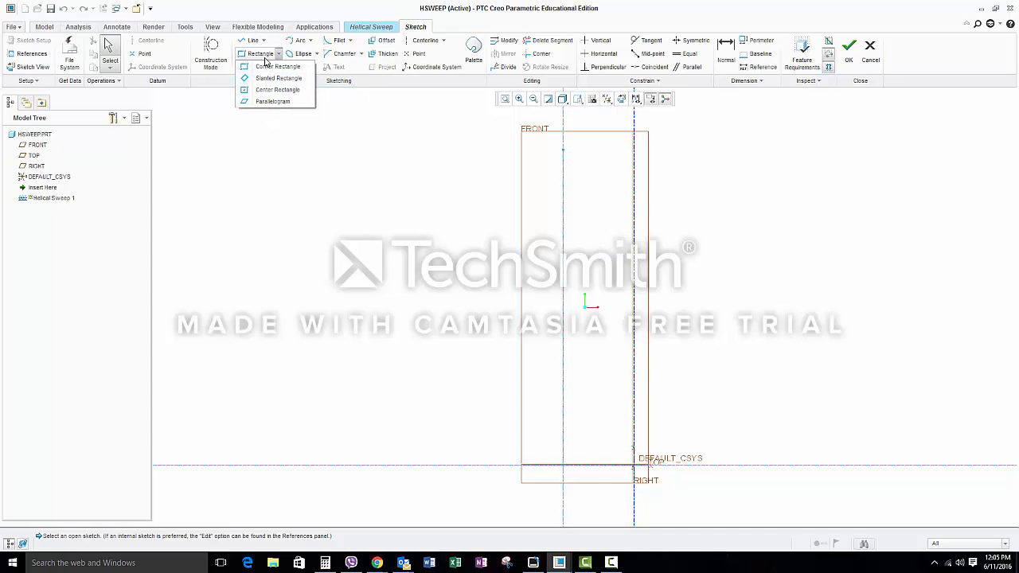
click(267, 66)
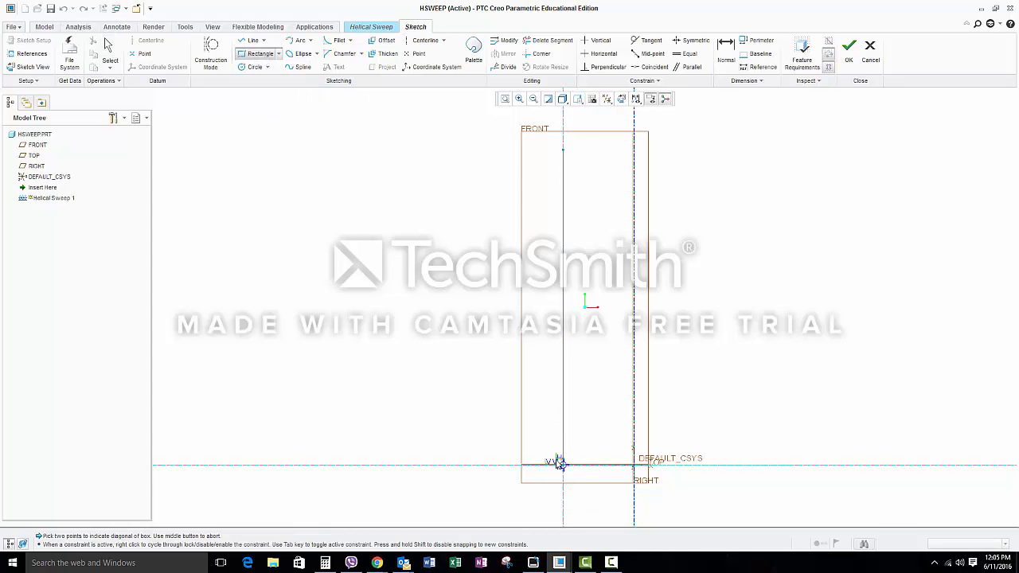
click(561, 464)
click(551, 454)
click(849, 47)
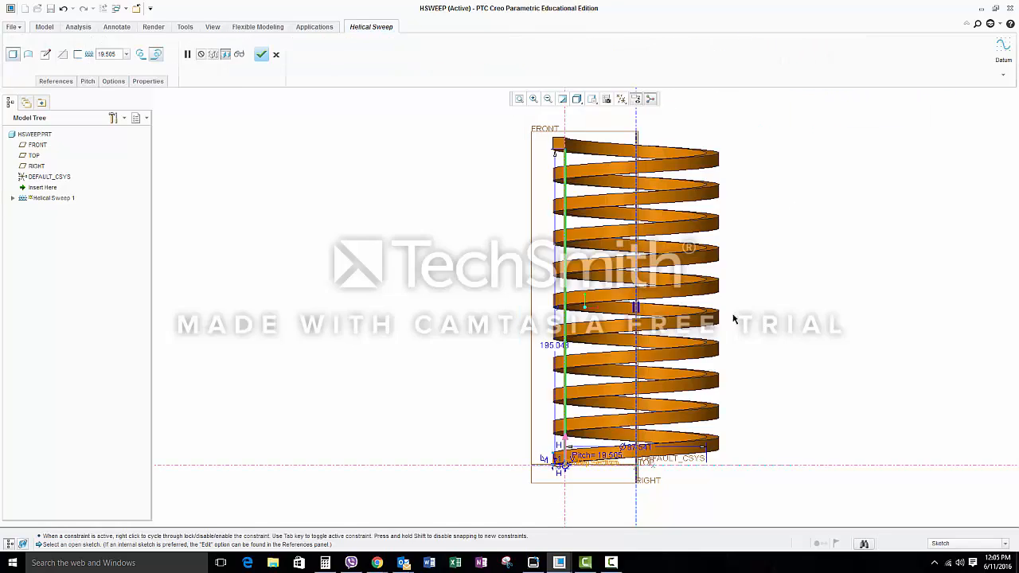
Step: Complete the Helical Sweep and inspect the spring from several angles
middle_drag(689, 293, 647, 328)
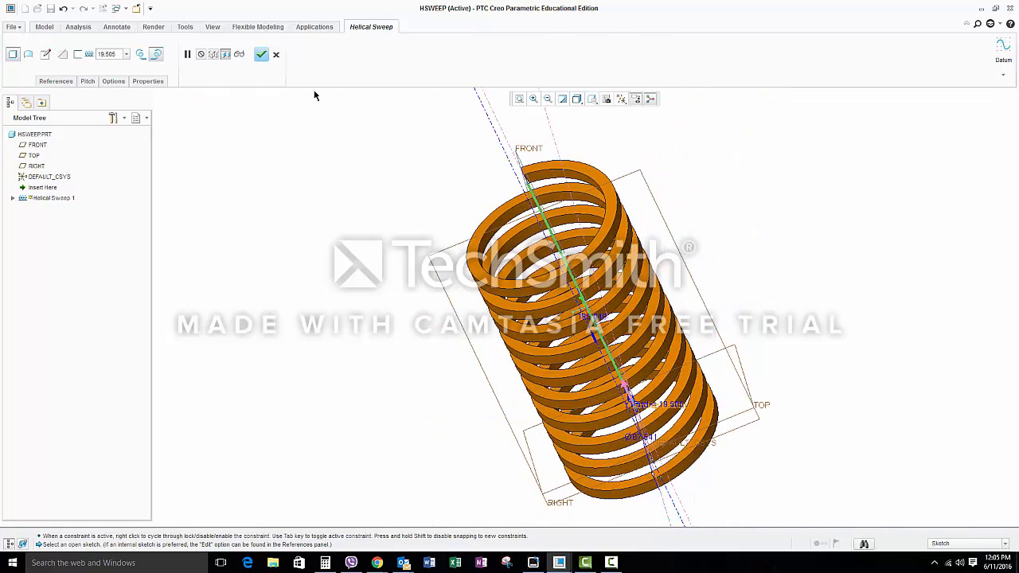
click(261, 54)
click(592, 99)
click(593, 135)
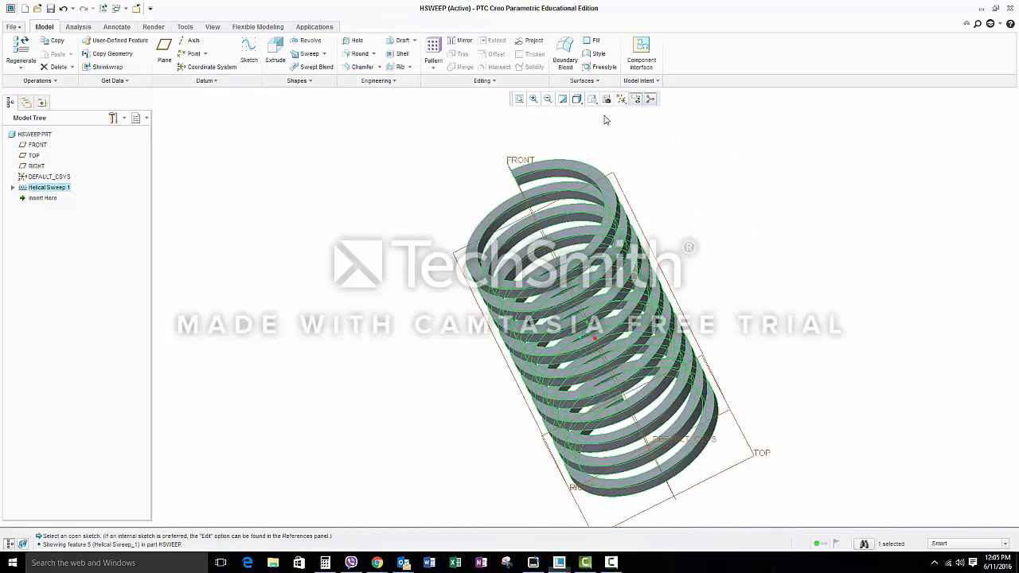
middle_drag(609, 127, 722, 196)
click(736, 244)
middle_drag(632, 350, 636, 318)
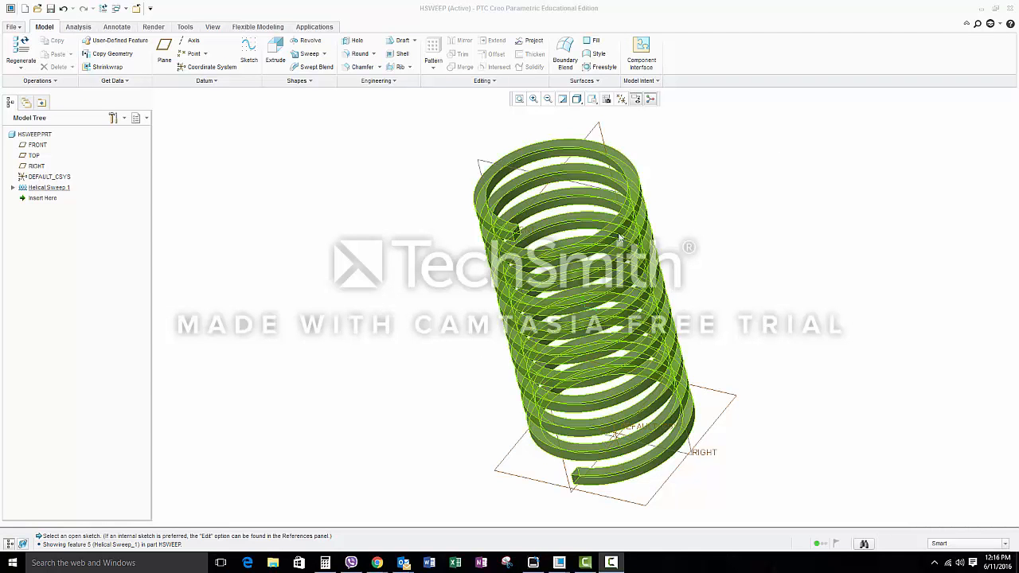
Step: Create a new solid part named SWEEP using the default template
click(13, 26)
click(29, 47)
text(sweep)
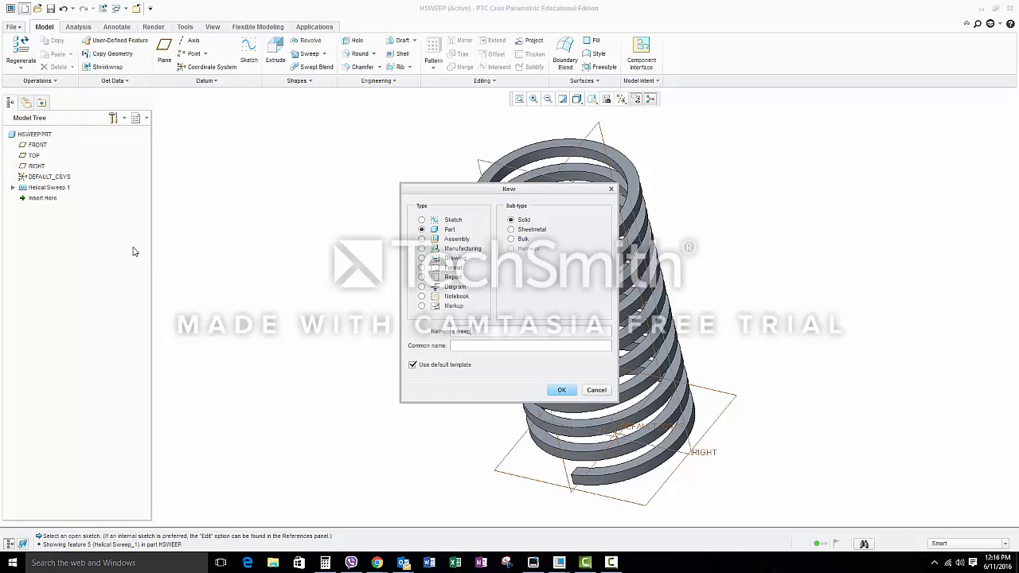
key(Return)
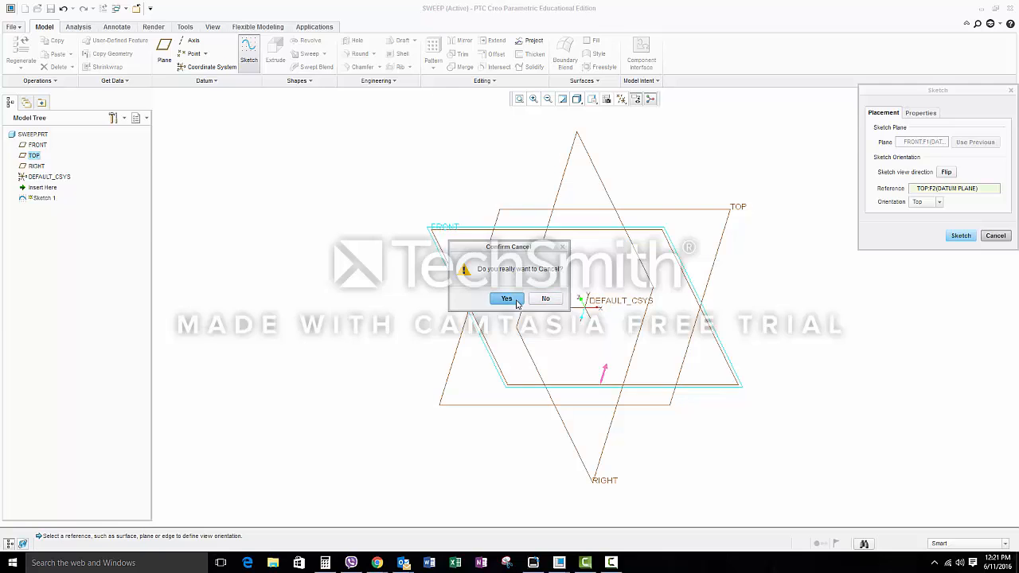
click(542, 296)
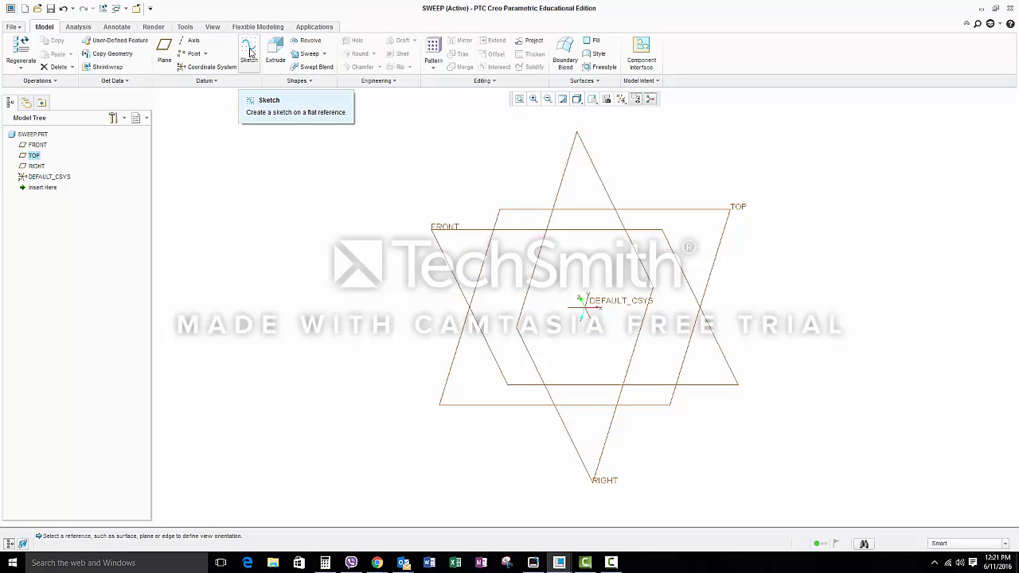
Step: Start a sketch on the FRONT plane with the TOP plane as the Top orientation reference
click(250, 52)
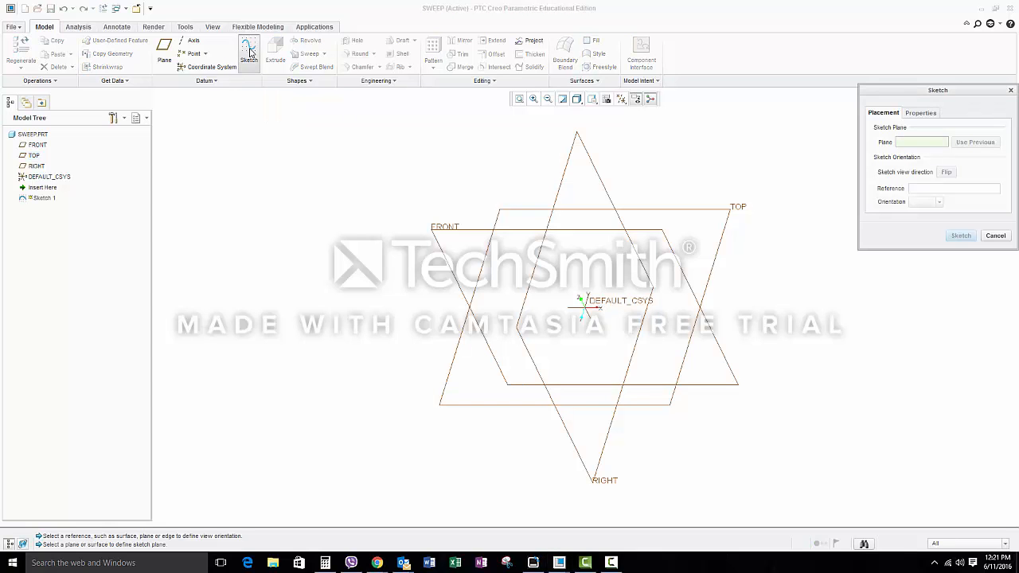
click(451, 228)
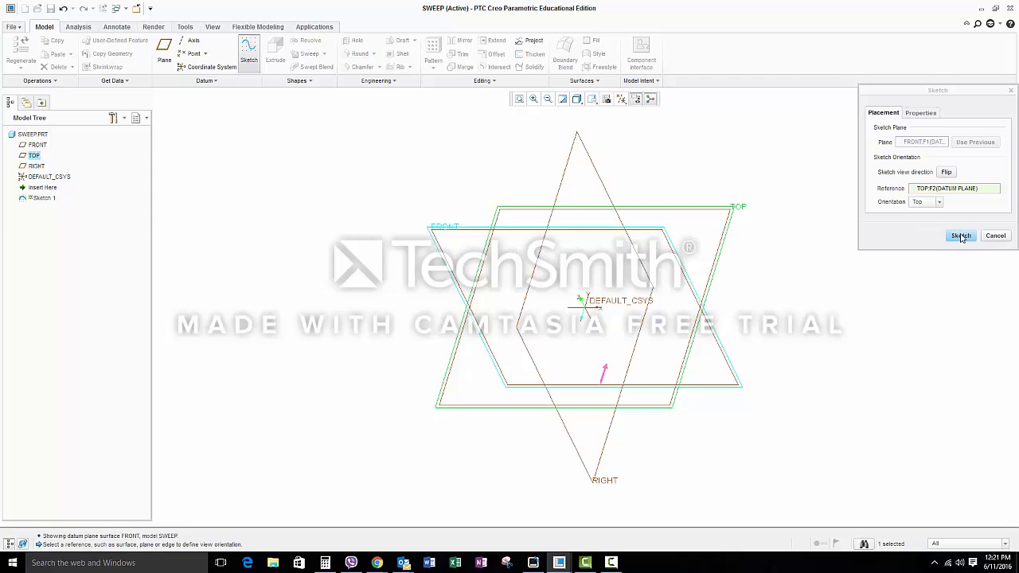
click(961, 235)
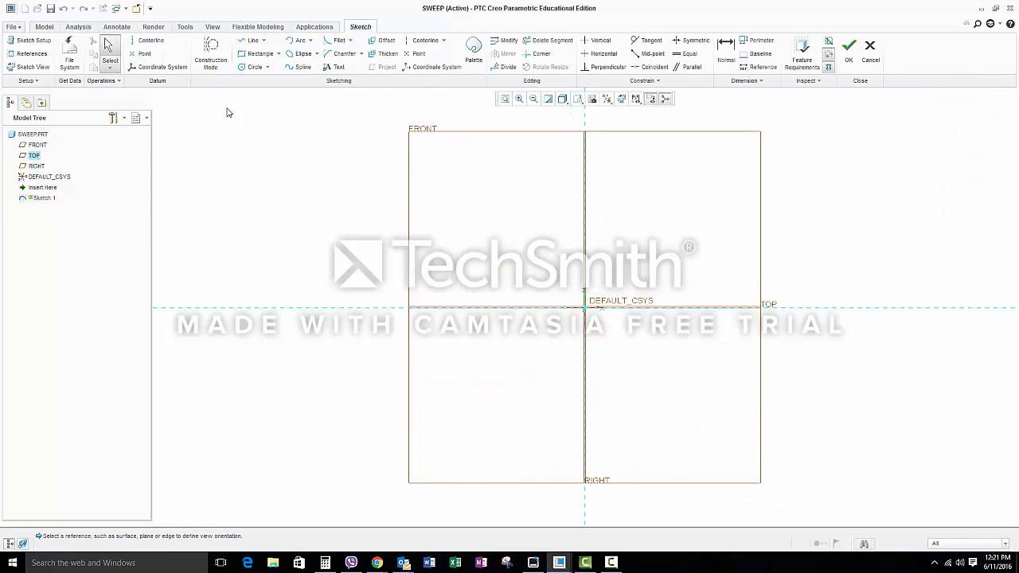
Step: Draw a wavy multi-point spline from the origin towards the upper corner of the FRONT plane as the sweep trajectory, and finish the sketch
click(299, 67)
click(585, 308)
click(607, 255)
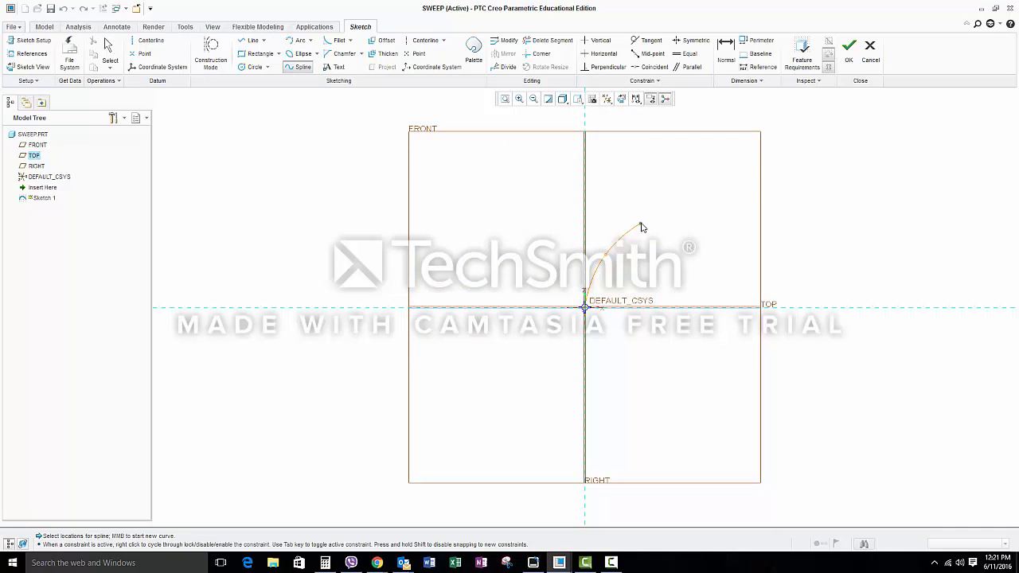
click(641, 223)
click(662, 270)
click(647, 320)
click(666, 367)
click(715, 350)
click(731, 288)
click(718, 220)
click(733, 174)
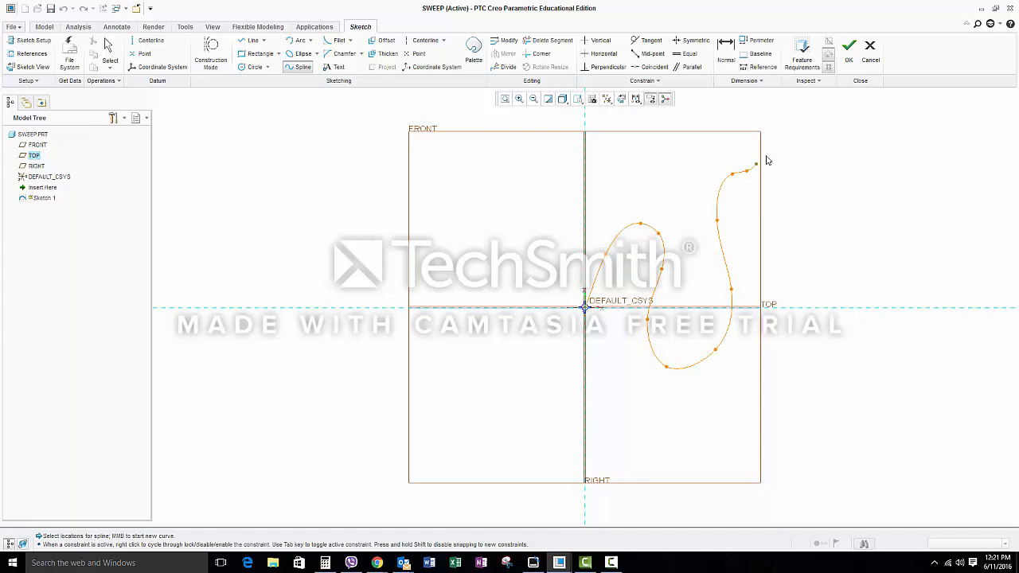
click(849, 46)
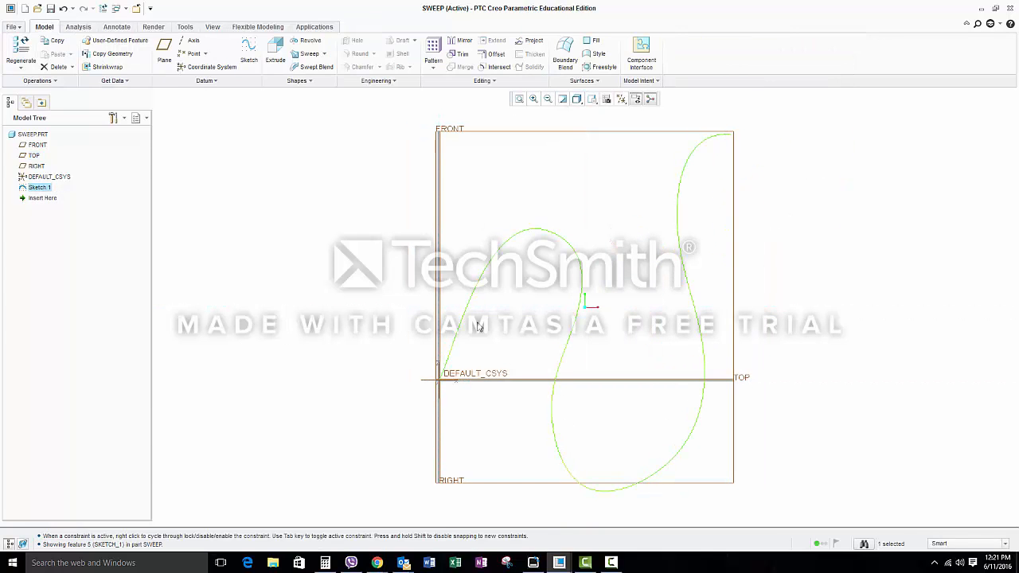
Step: Start a Sweep along the spline, with its start point at the origin end, and open the section sketch
click(293, 56)
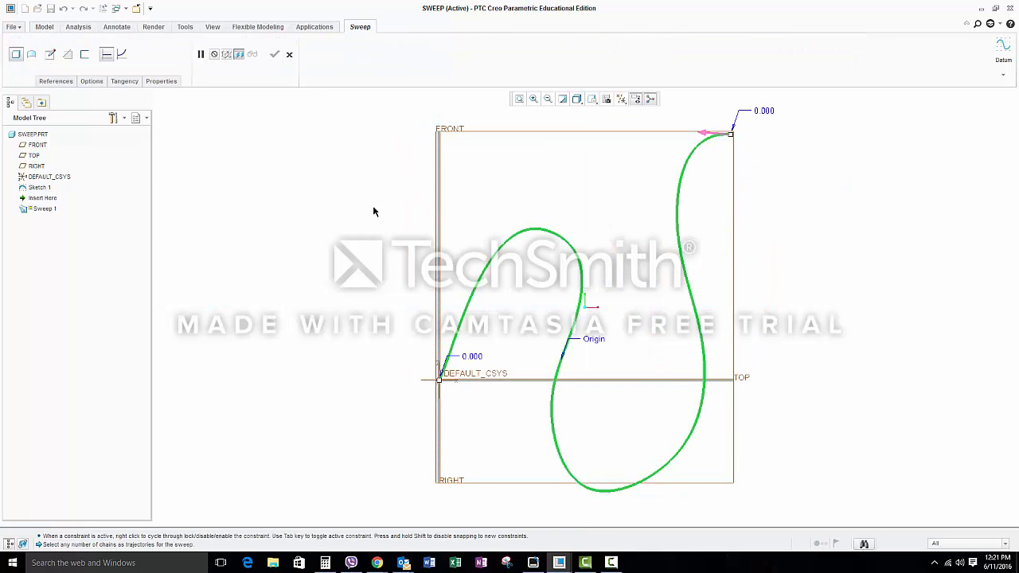
click(719, 134)
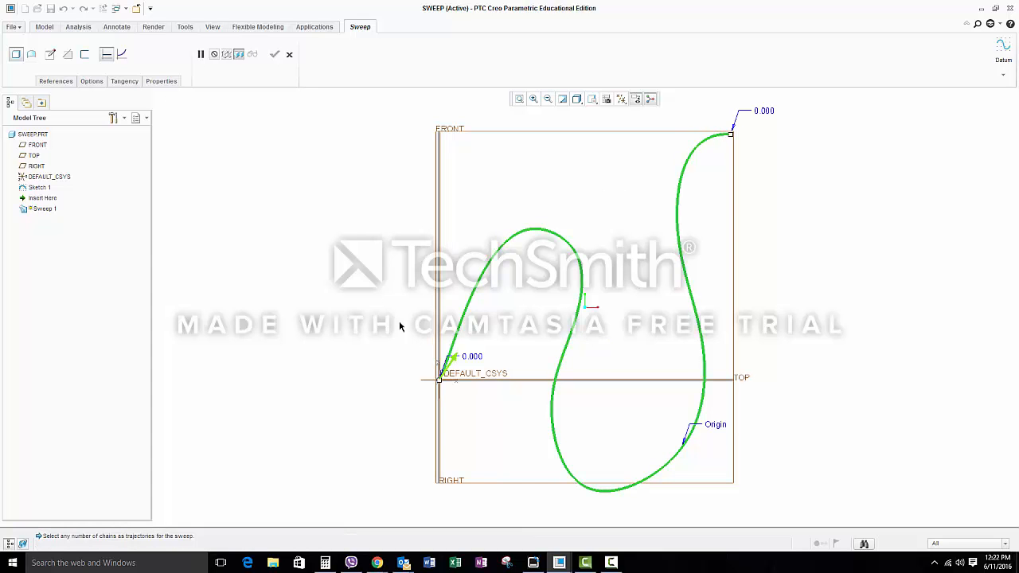
click(51, 53)
Step: Sketch a small ellipse at the trajectory's start point as the sweep section, abandoning the circle, and finish the sketch
key(c)
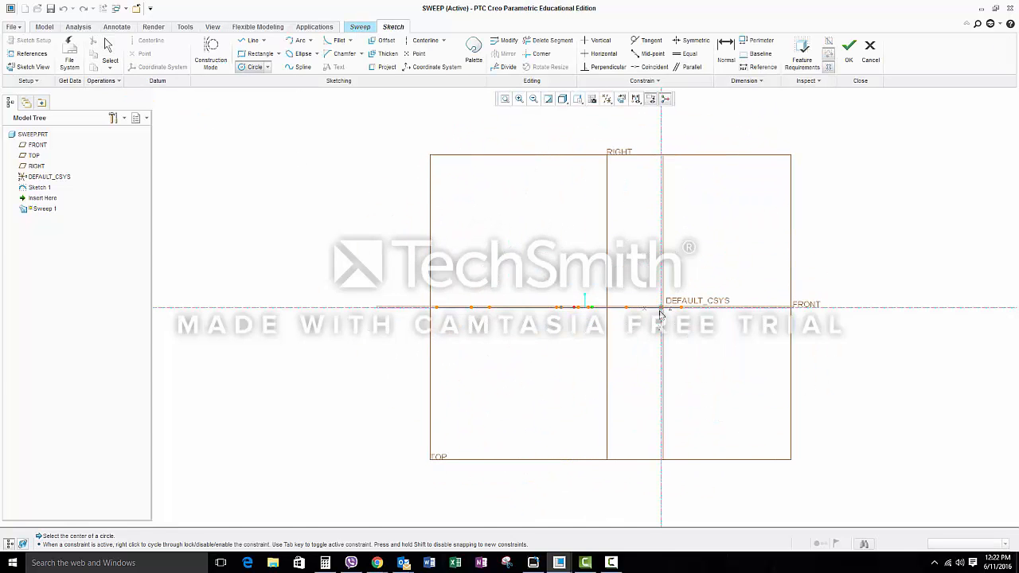
click(660, 309)
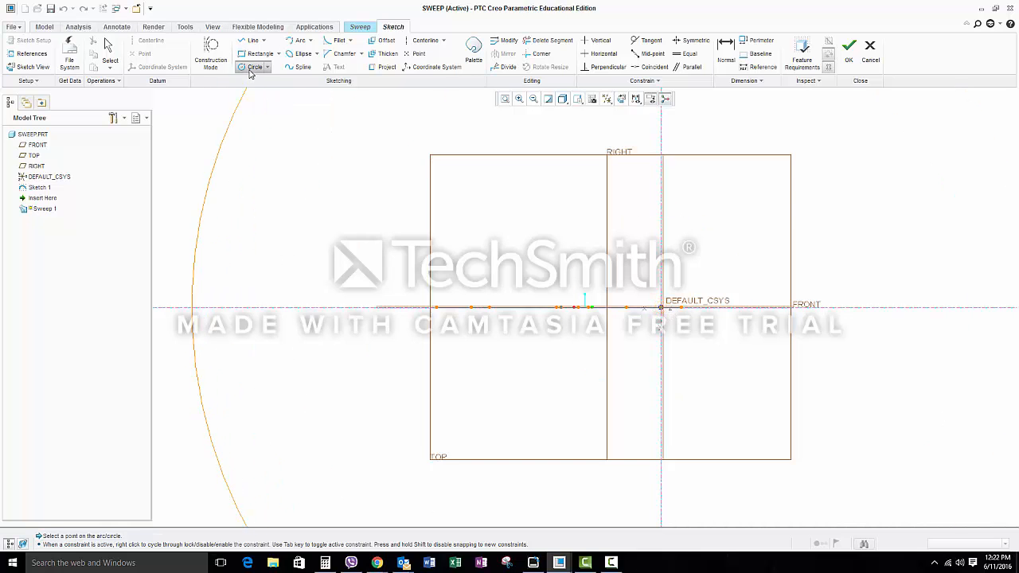
click(303, 54)
click(663, 308)
click(665, 295)
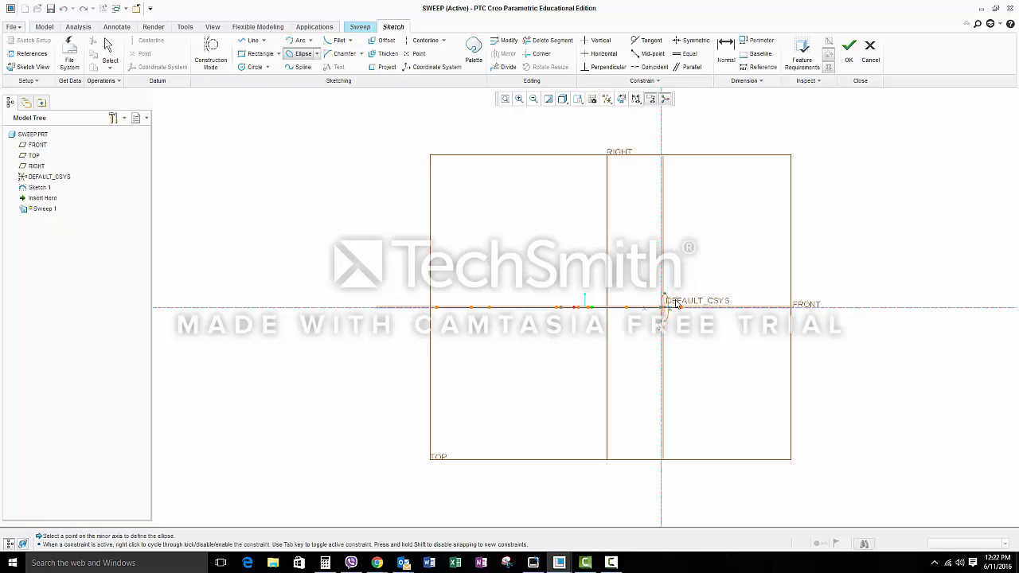
click(665, 299)
click(849, 49)
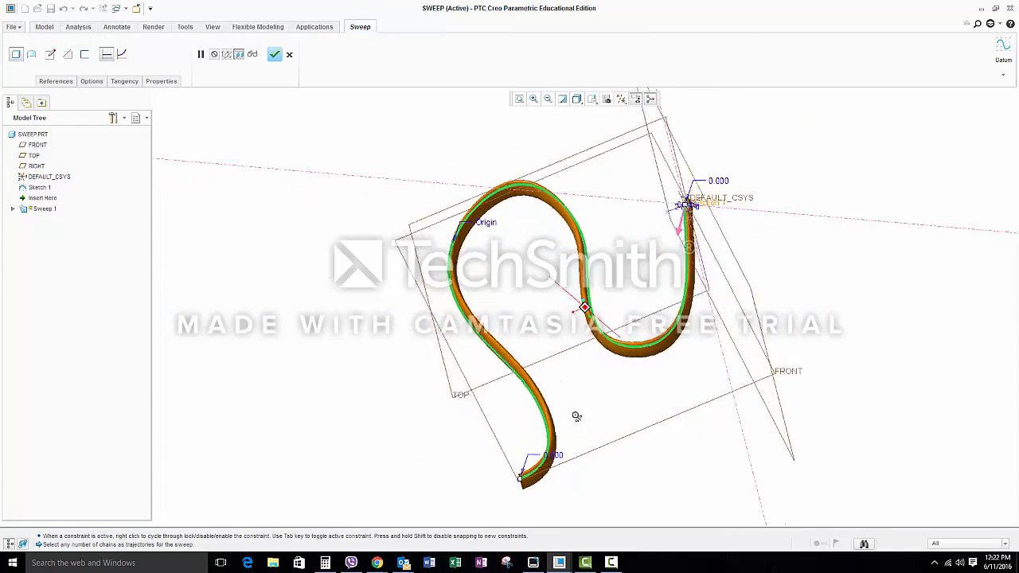
Step: Complete the Sweep and show the part in the standard orientation
middle_drag(577, 416, 772, 386)
click(274, 53)
click(592, 98)
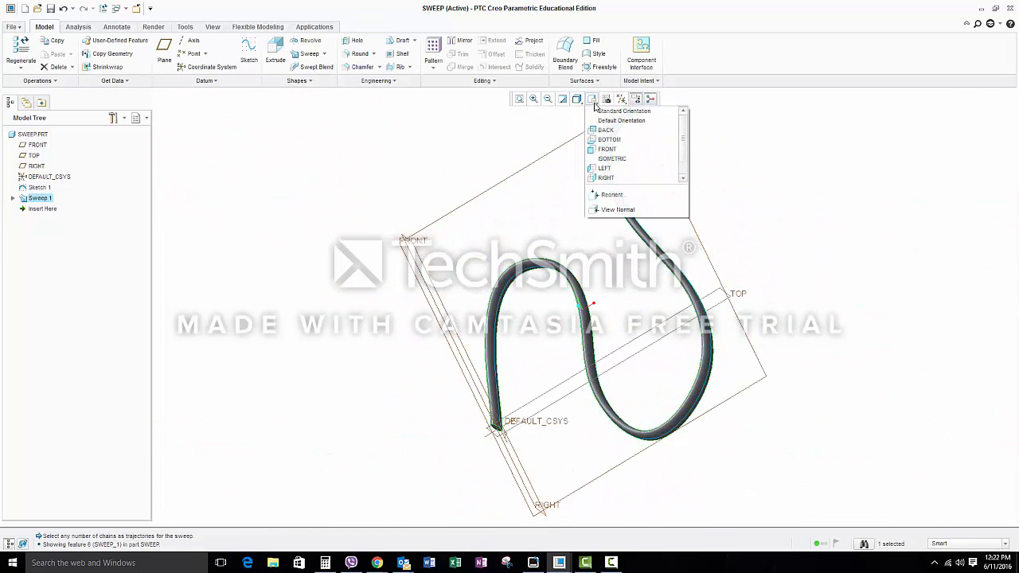
click(623, 111)
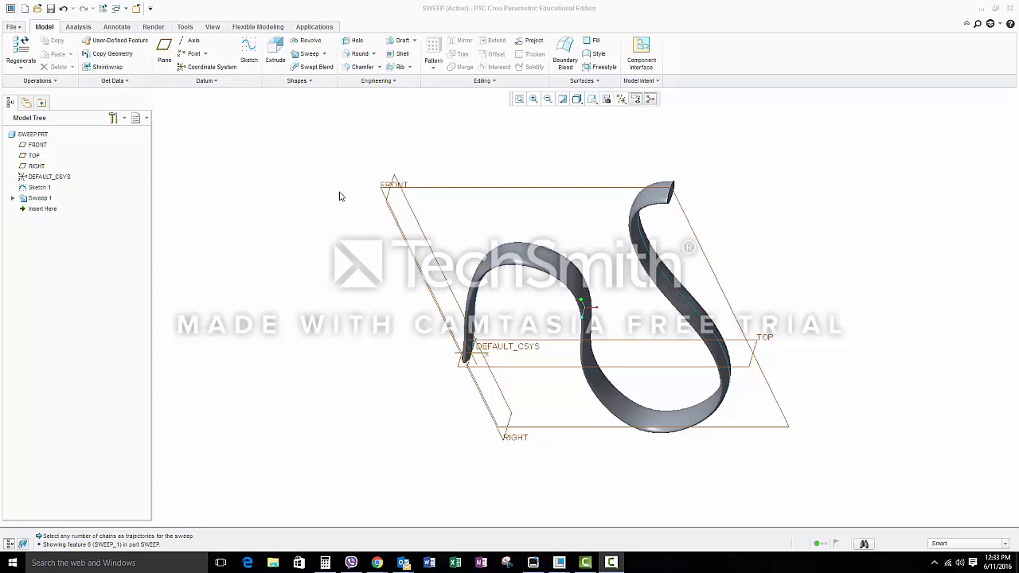
Step: Create a new solid part named MIRROR using the default template
click(12, 26)
click(30, 43)
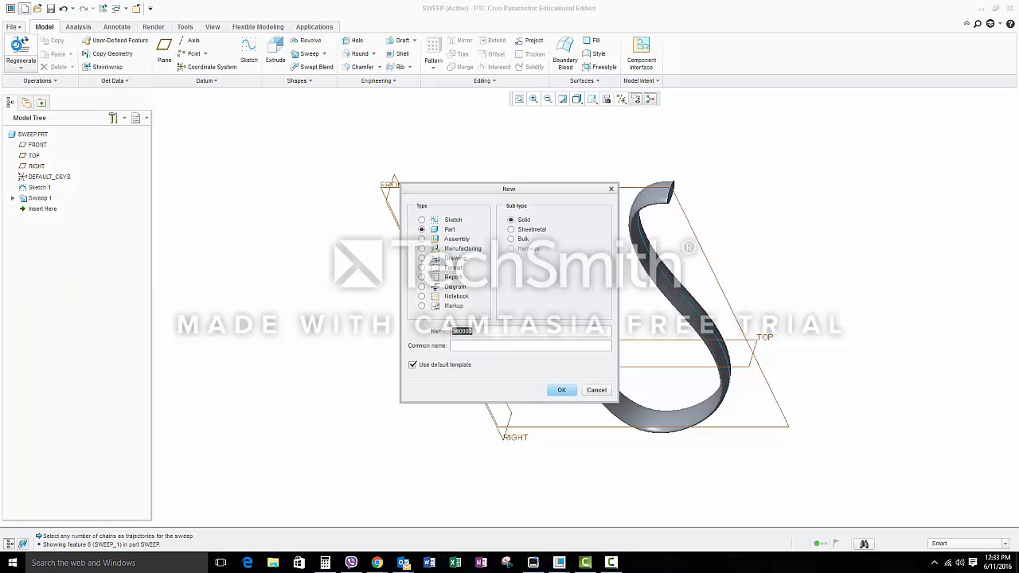
text(mirror)
key(Return)
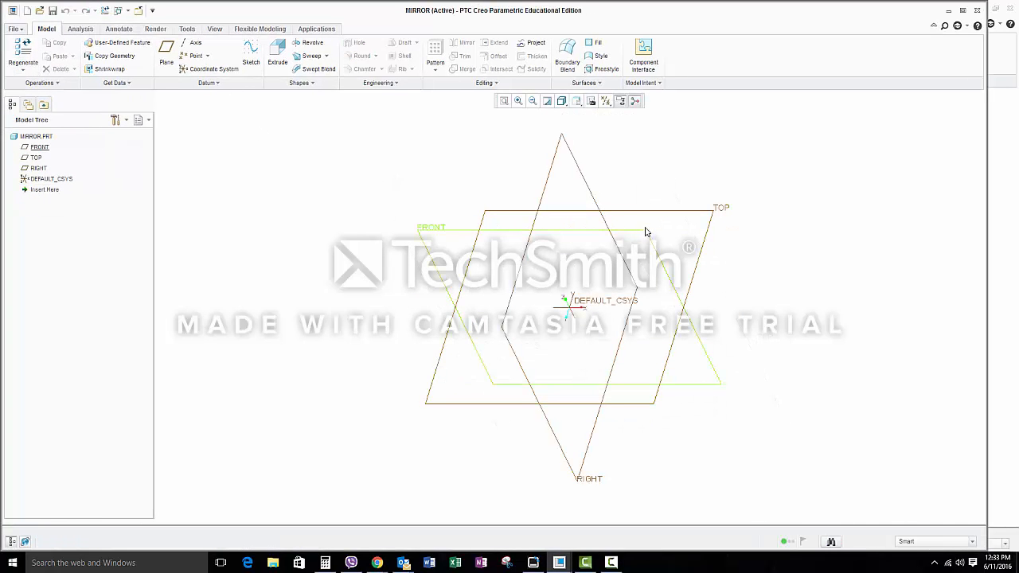
Step: Start an Extrude on the TOP plane and sketch a center rectangle of about 164 by 150 around the origin
click(658, 213)
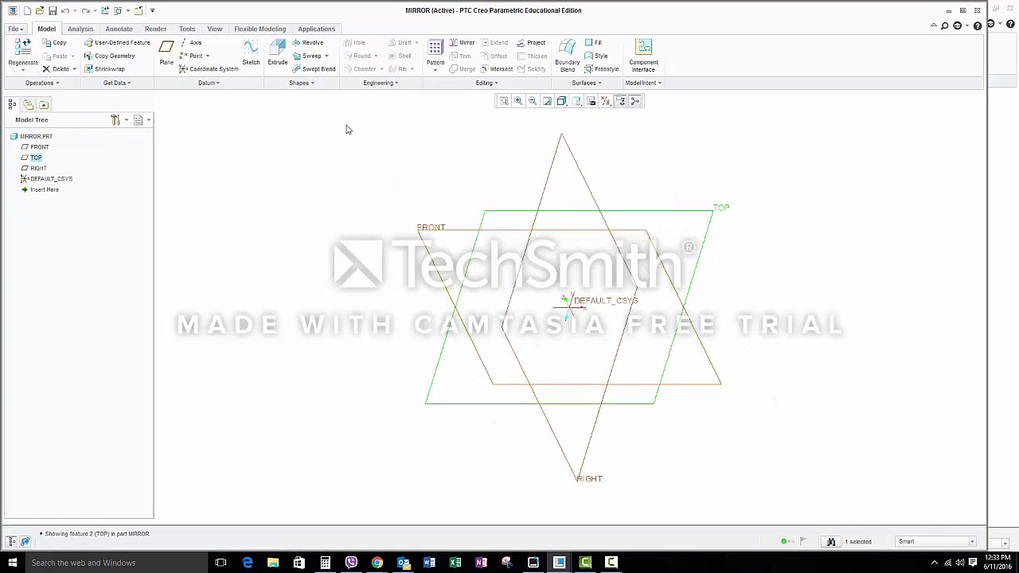
click(278, 56)
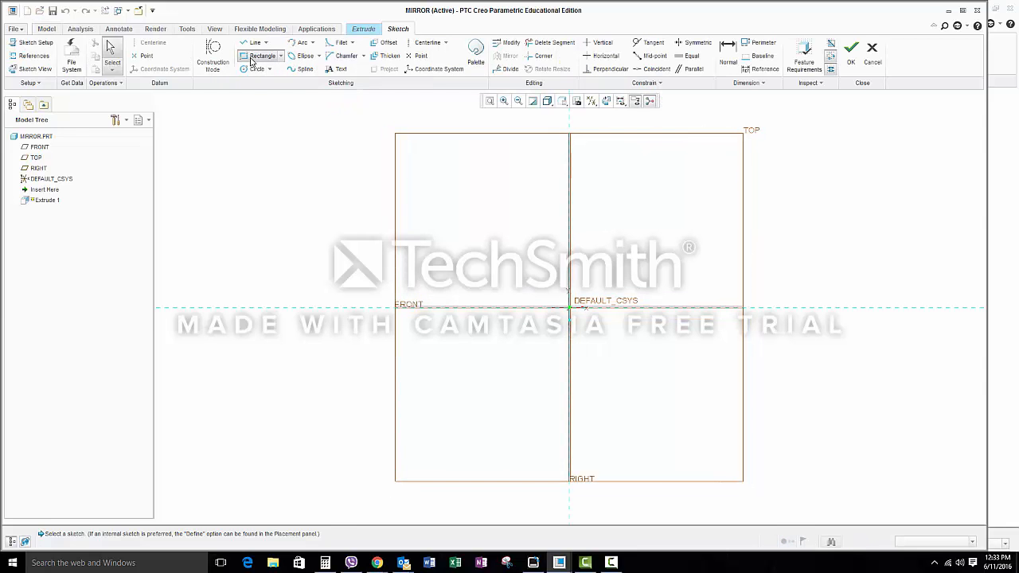
click(262, 55)
click(280, 56)
click(280, 91)
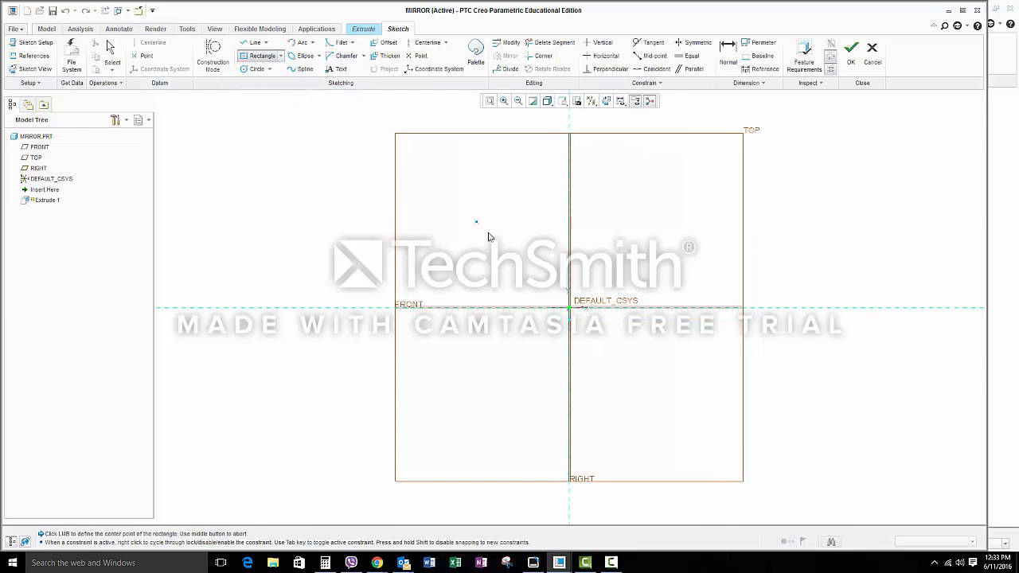
click(568, 307)
click(627, 260)
Step: Set the rectangle's horizontal width to 1
click(727, 54)
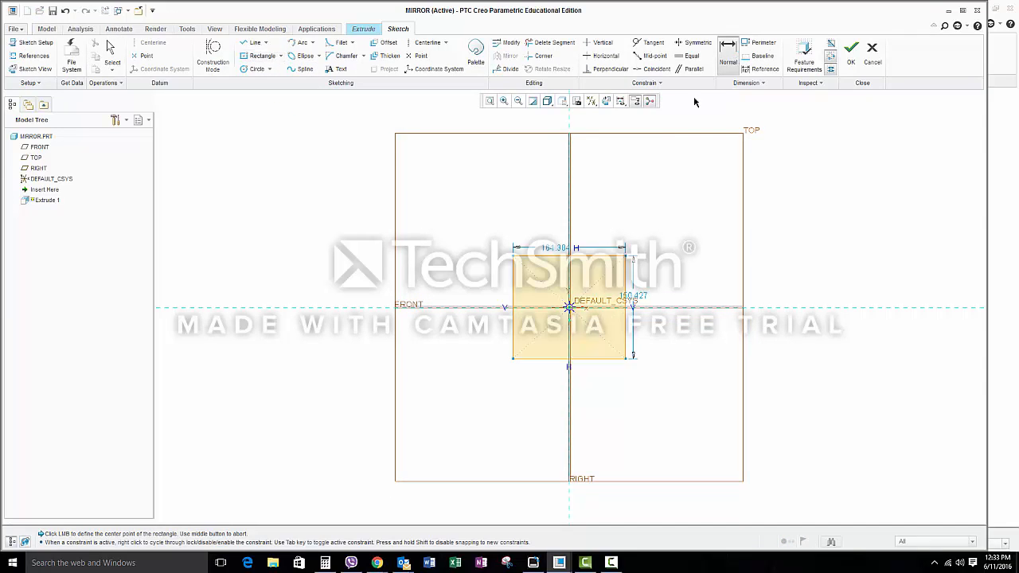
double_click(558, 250)
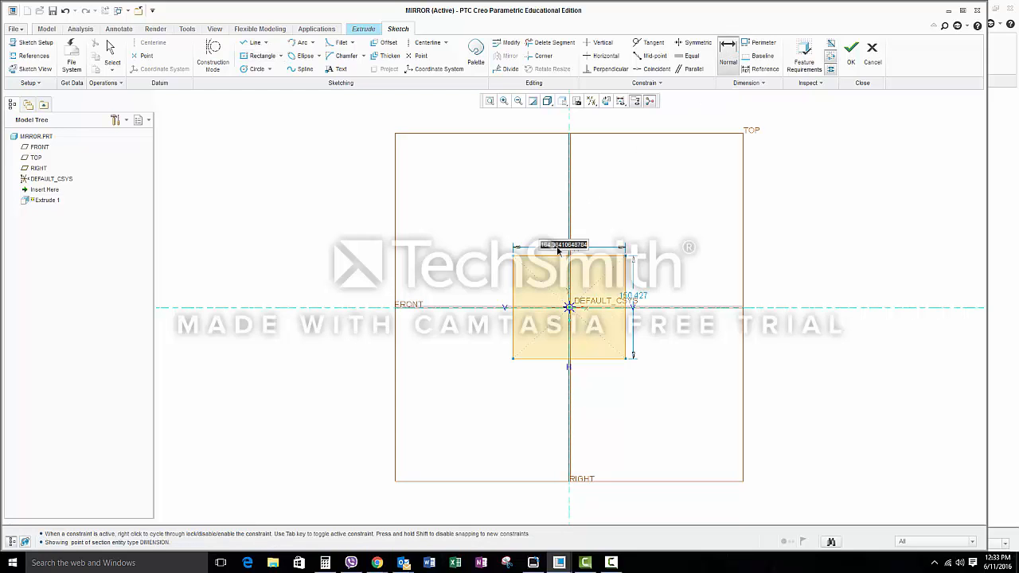
text(1)
key(Return)
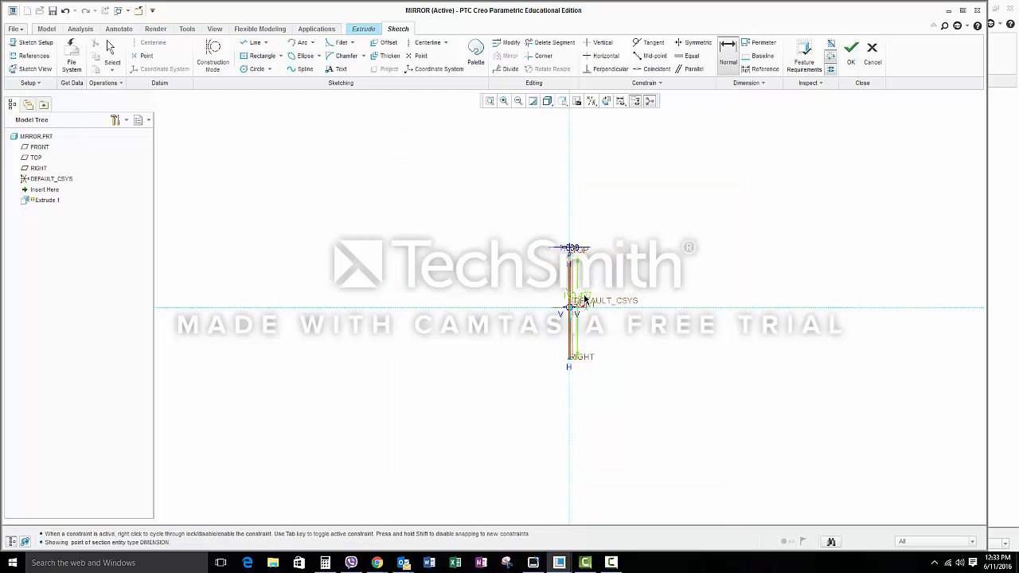
Step: Set the rectangle's vertical height to 1 and finish the sketch
double_click(580, 295)
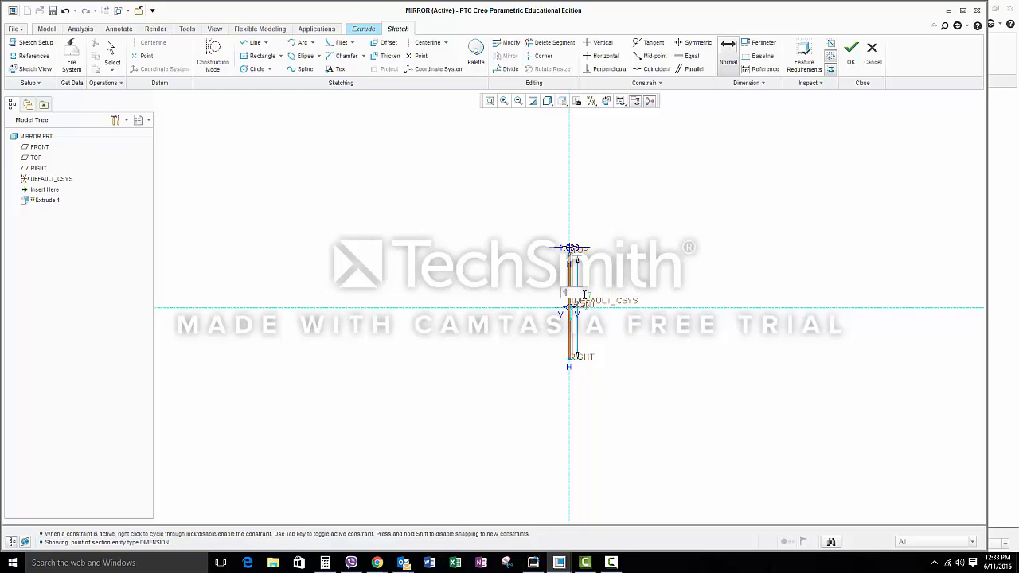
click(491, 101)
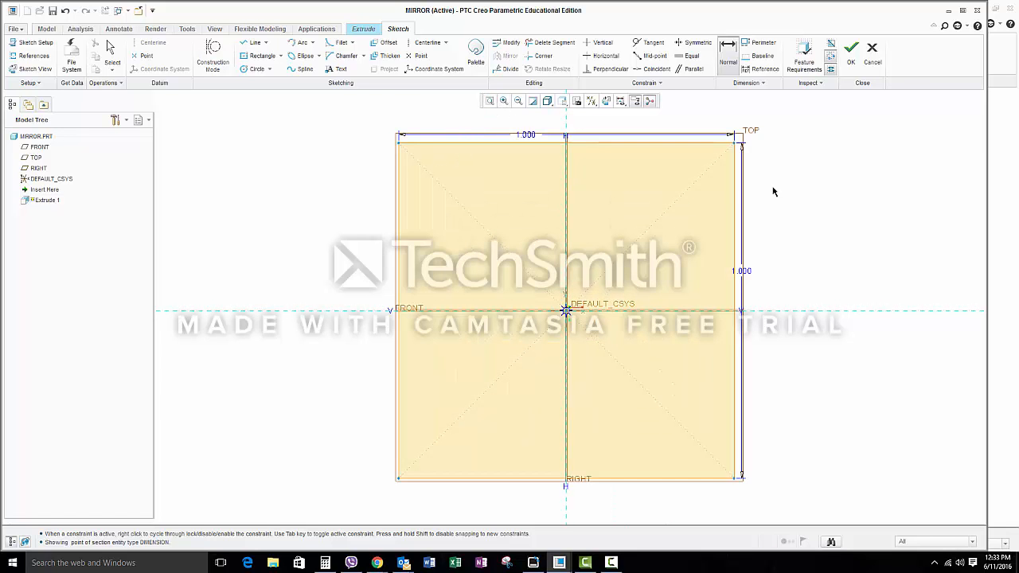
click(852, 49)
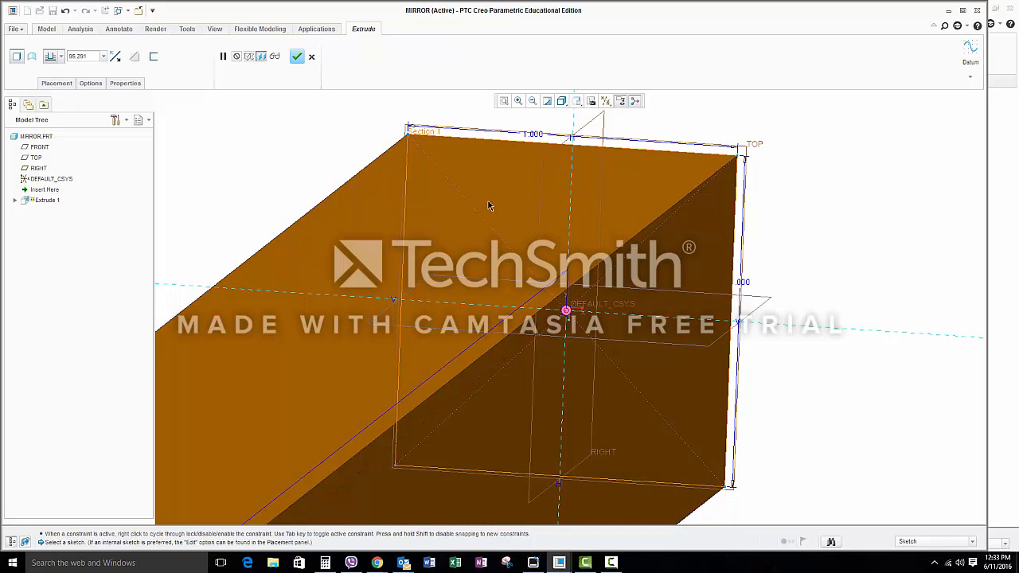
Step: Extrude the square section to a depth of 1 and complete the feature
double_click(78, 56)
text(1)
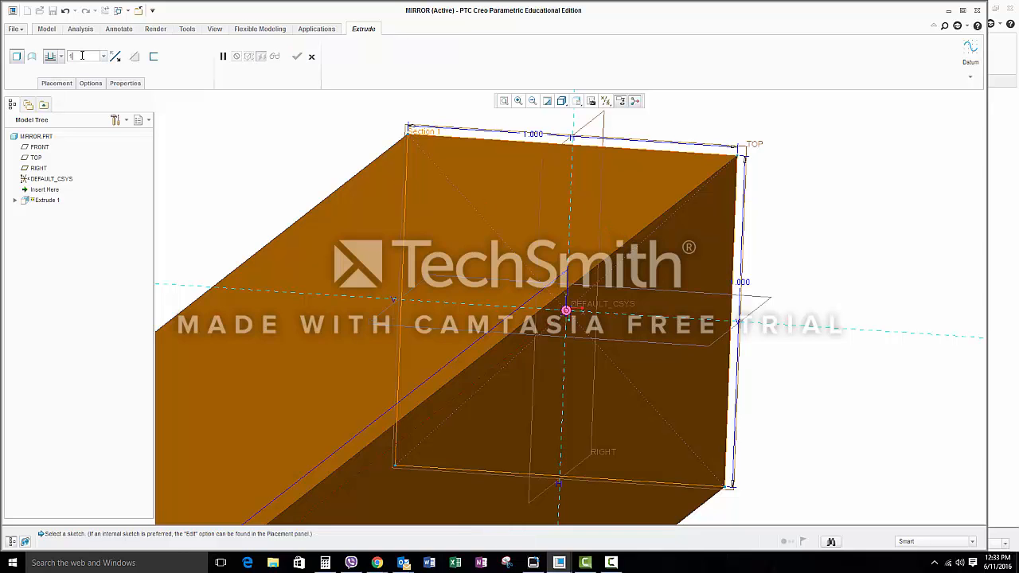
key(Return)
click(295, 56)
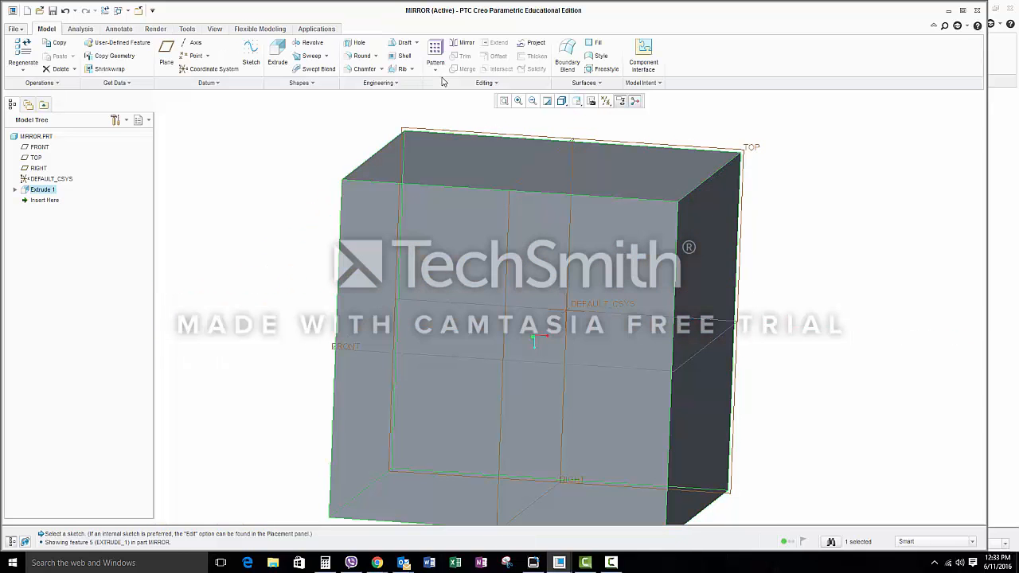
click(591, 101)
click(593, 121)
click(758, 179)
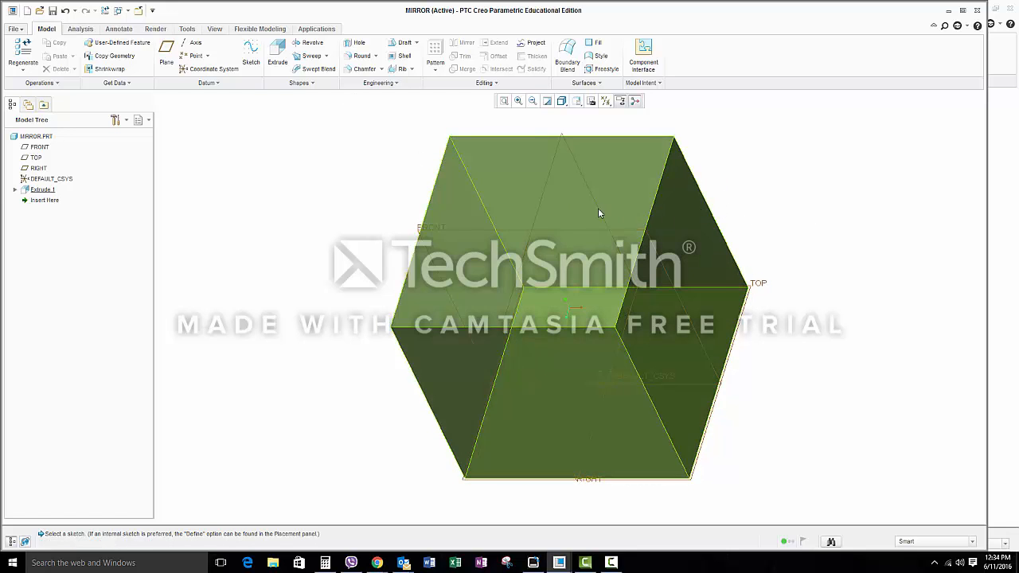
Step: Start an Extrude on the cube's top face and sketch a closed profile from a vertical line about 0.45 long and a curved spline, beside the centre axis
click(277, 53)
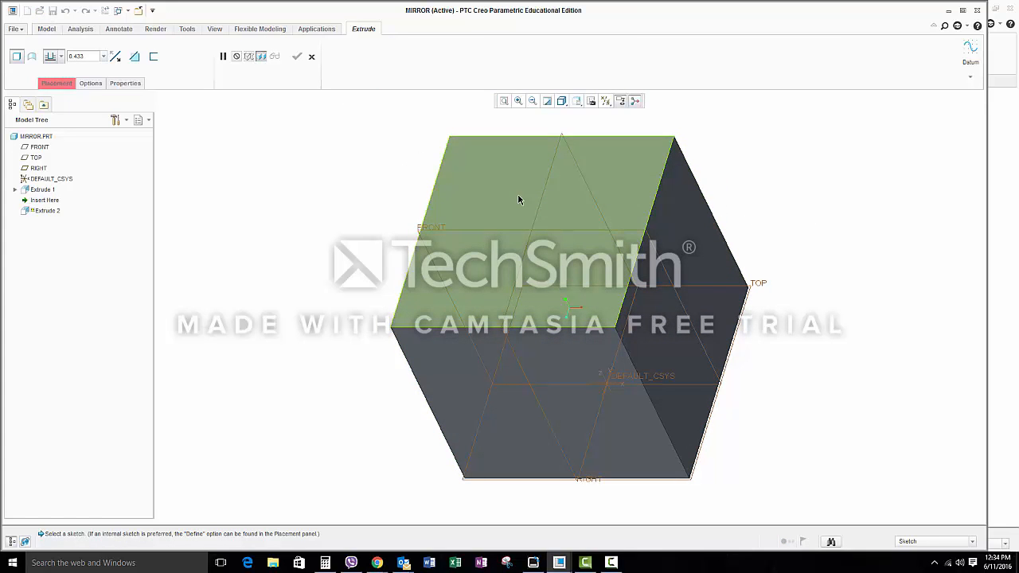
click(519, 201)
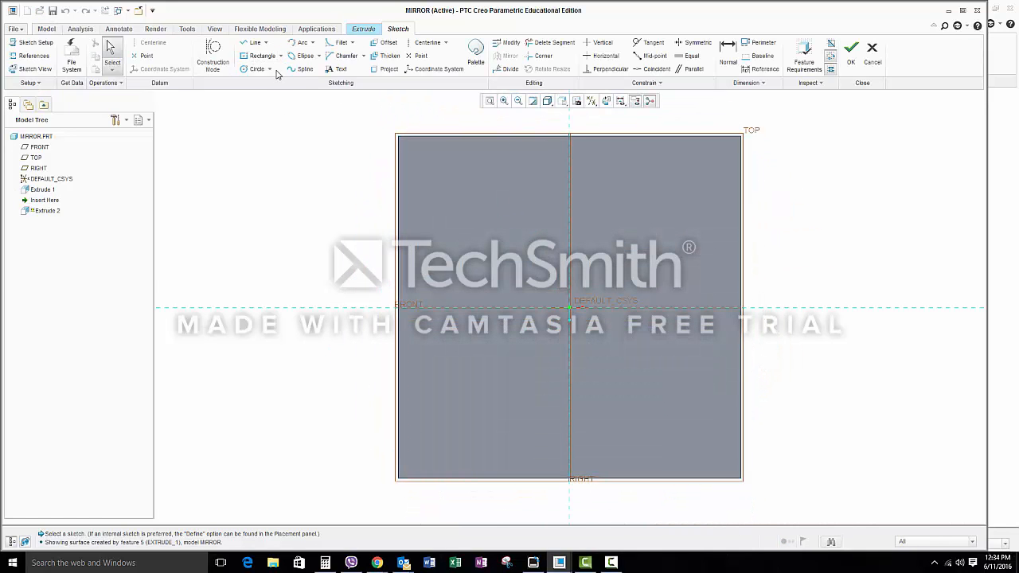
click(255, 42)
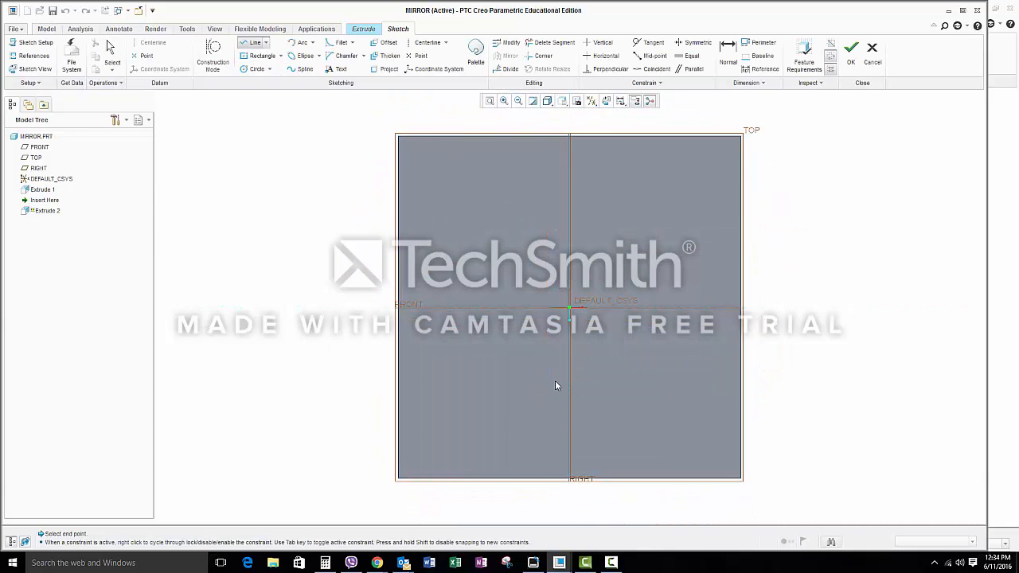
click(305, 68)
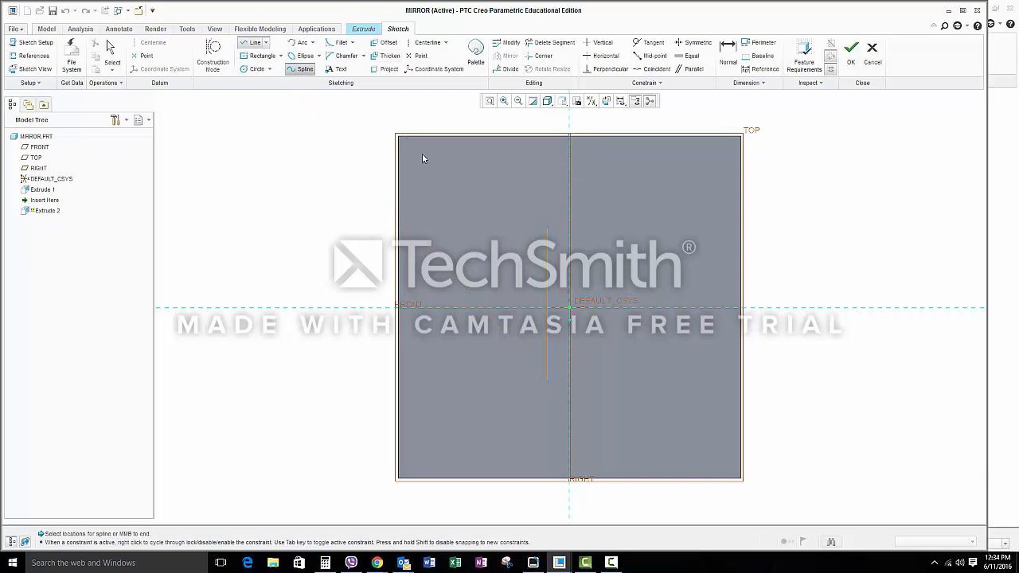
click(548, 229)
click(504, 191)
click(455, 226)
middle_click(457, 223)
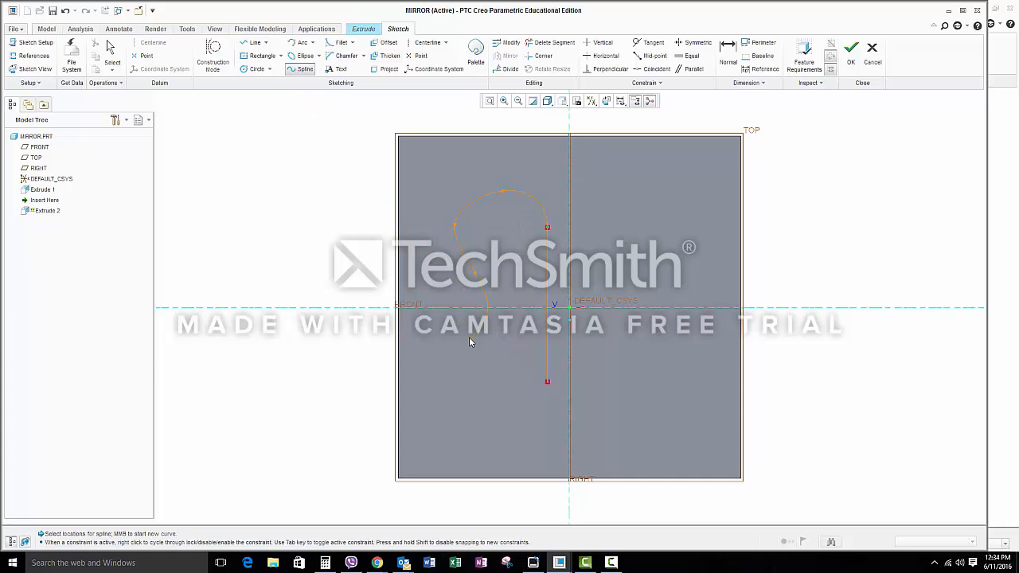
click(460, 419)
click(851, 51)
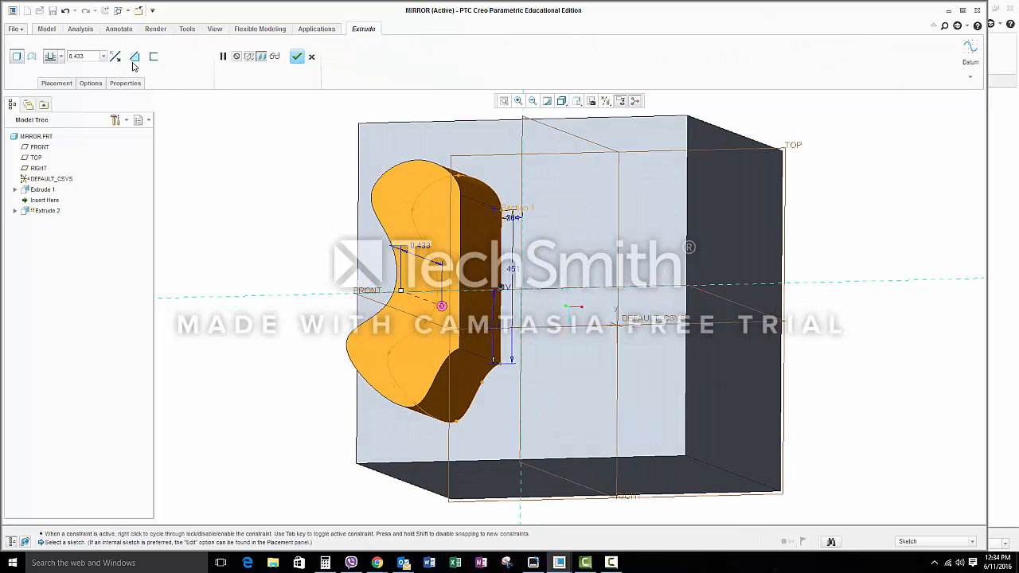
Step: Switch the extrude to remove material and complete it as a cut through the cube
click(134, 56)
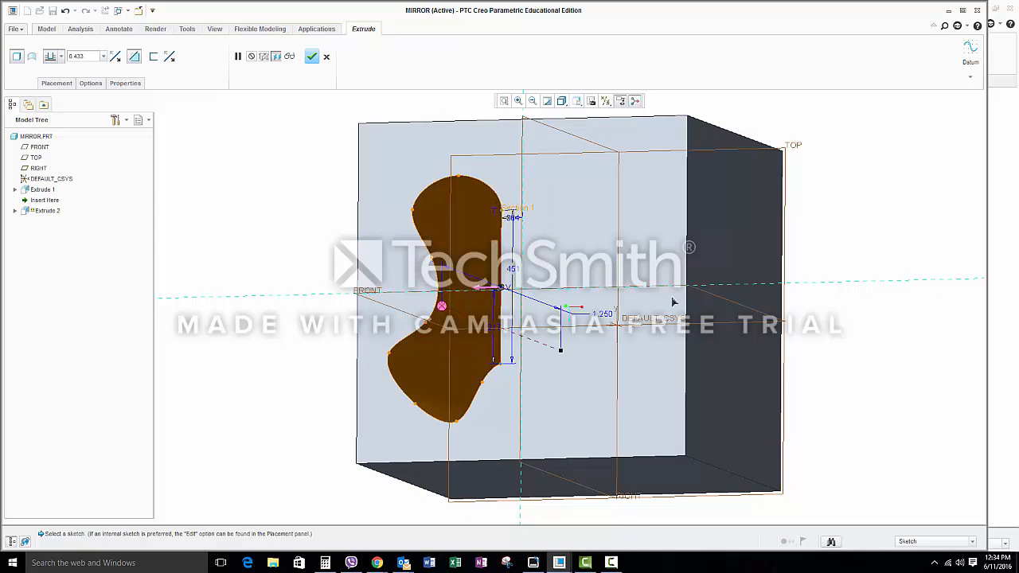
middle_drag(780, 301, 721, 283)
click(312, 56)
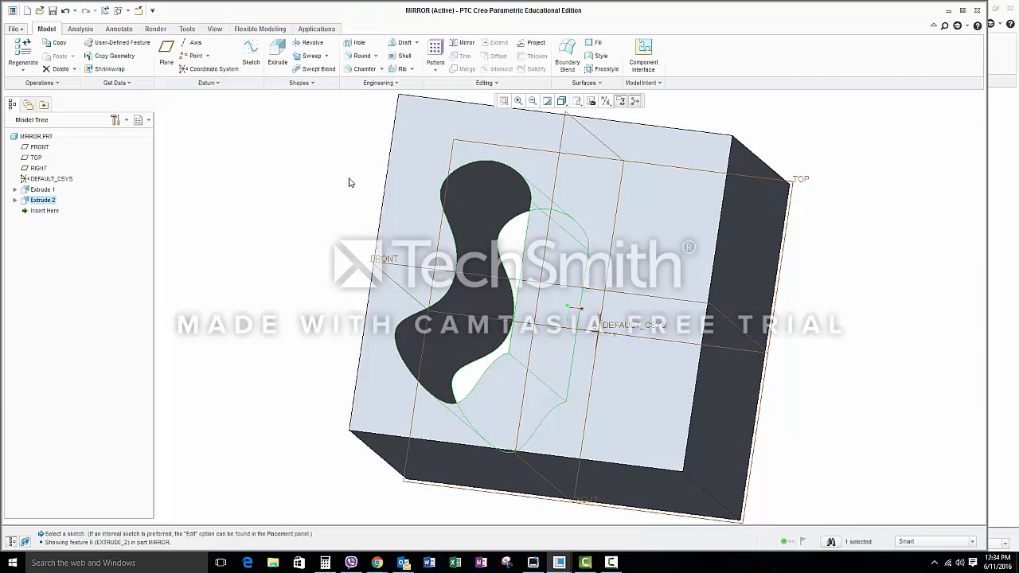
click(562, 100)
click(597, 114)
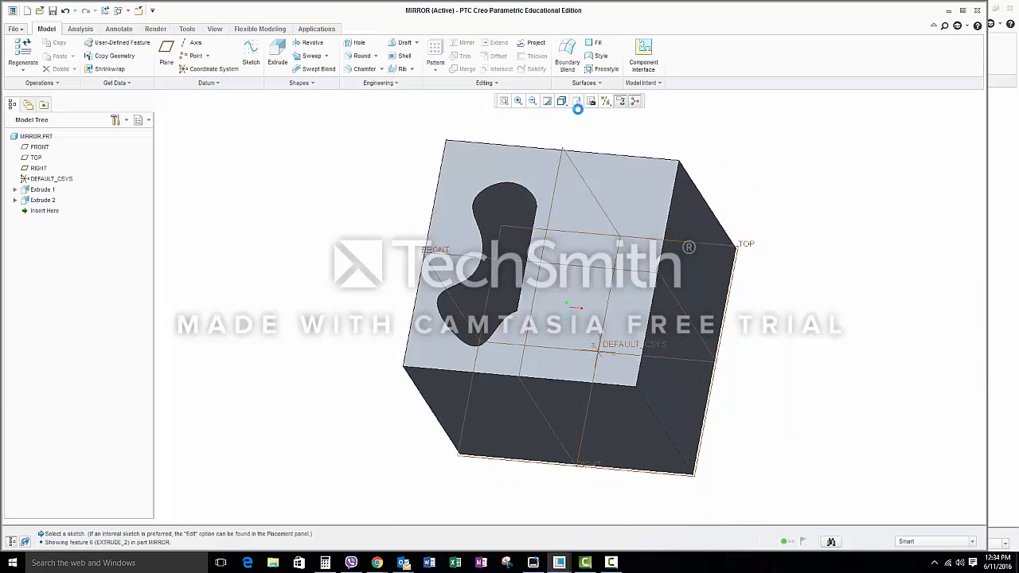
click(813, 184)
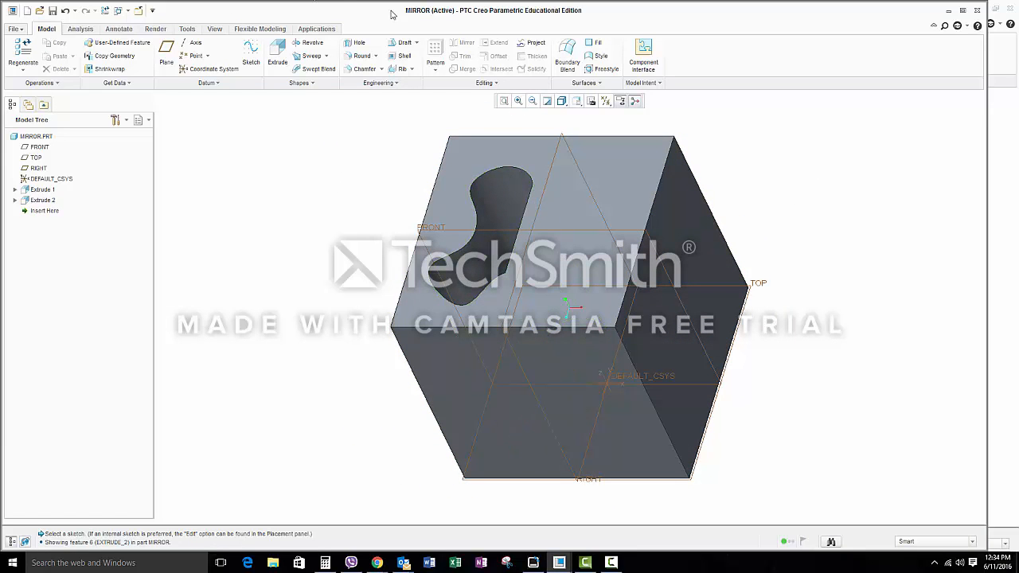
Step: Mirror the curved cut about its own flat inner side surface
click(490, 192)
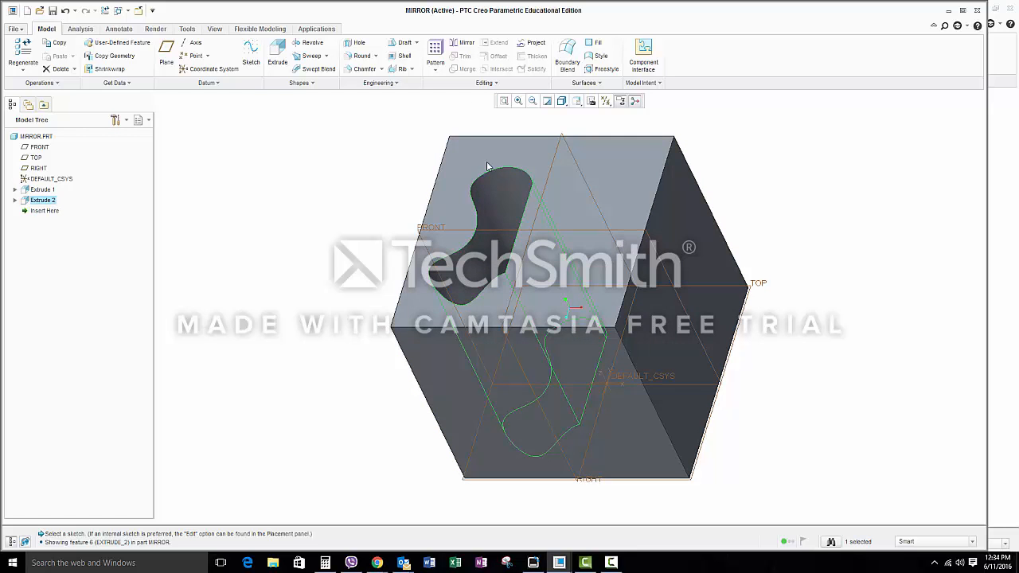
click(466, 44)
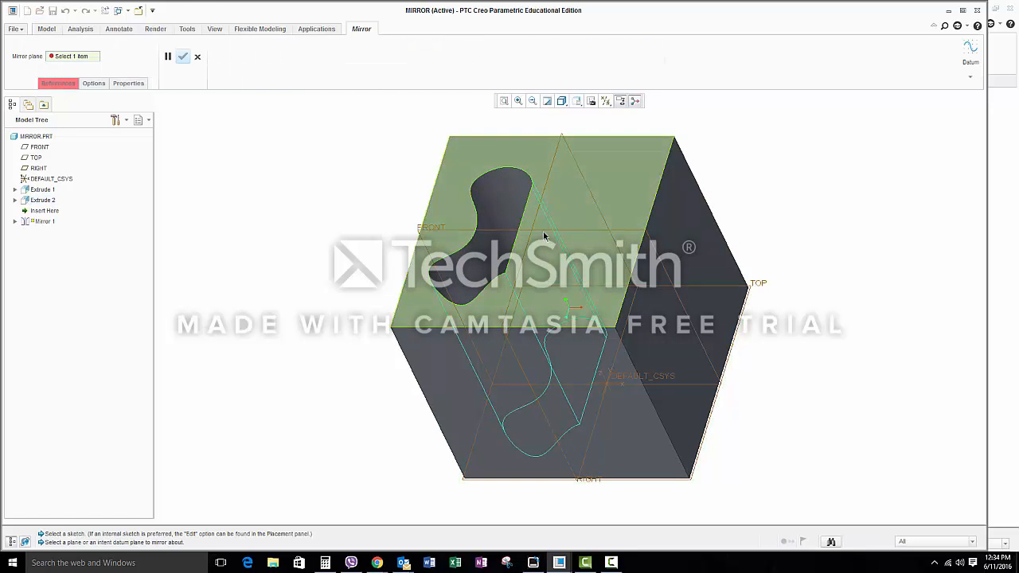
middle_drag(552, 206, 592, 222)
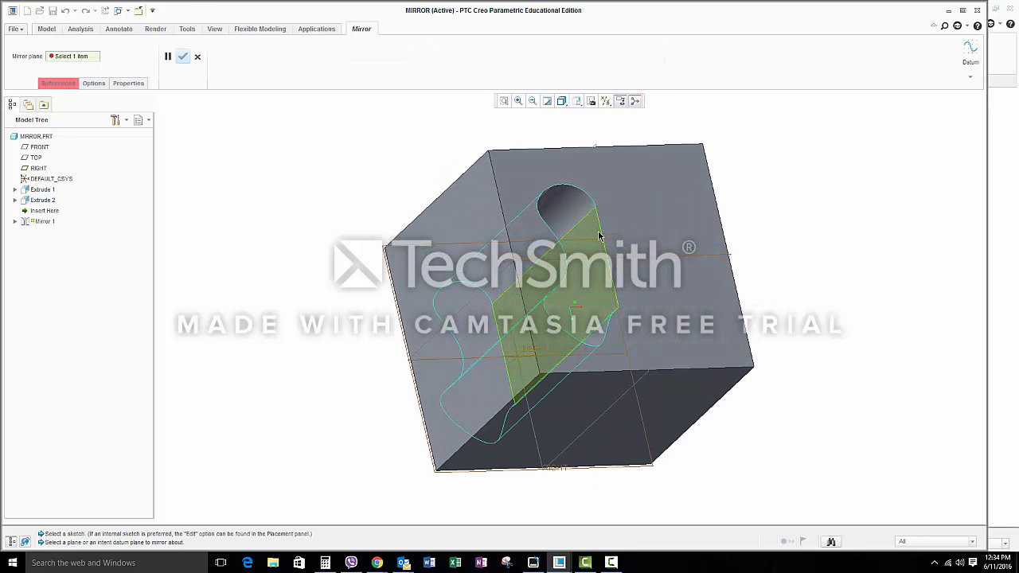
click(599, 235)
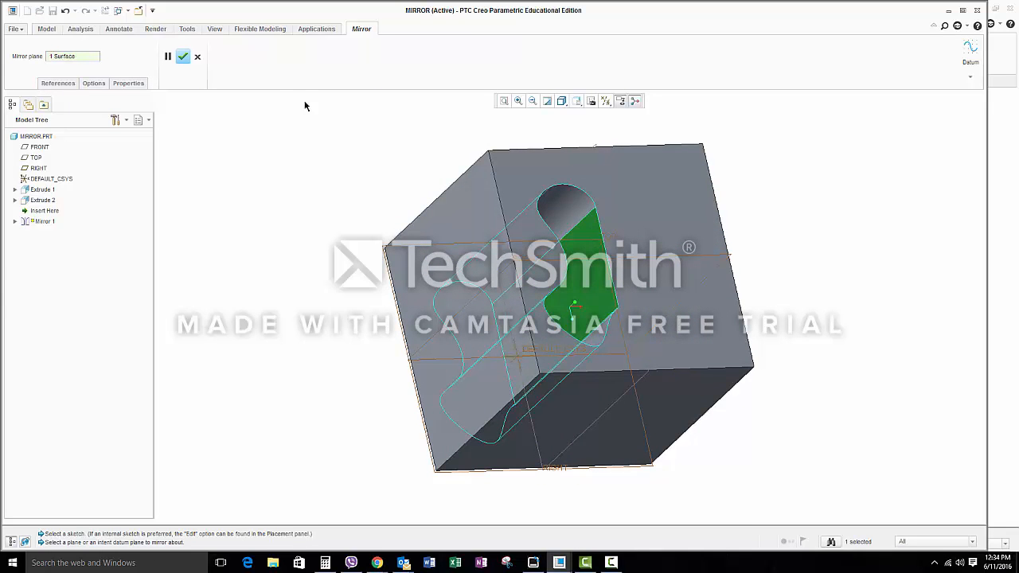
click(184, 57)
mouse_move(714, 223)
middle_down()
mouse_move(679, 219)
mouse_move(670, 202)
mouse_move(650, 262)
mouse_move(668, 224)
mouse_move(656, 193)
mouse_move(692, 188)
mouse_move(645, 185)
mouse_move(667, 184)
middle_up()
click(737, 169)
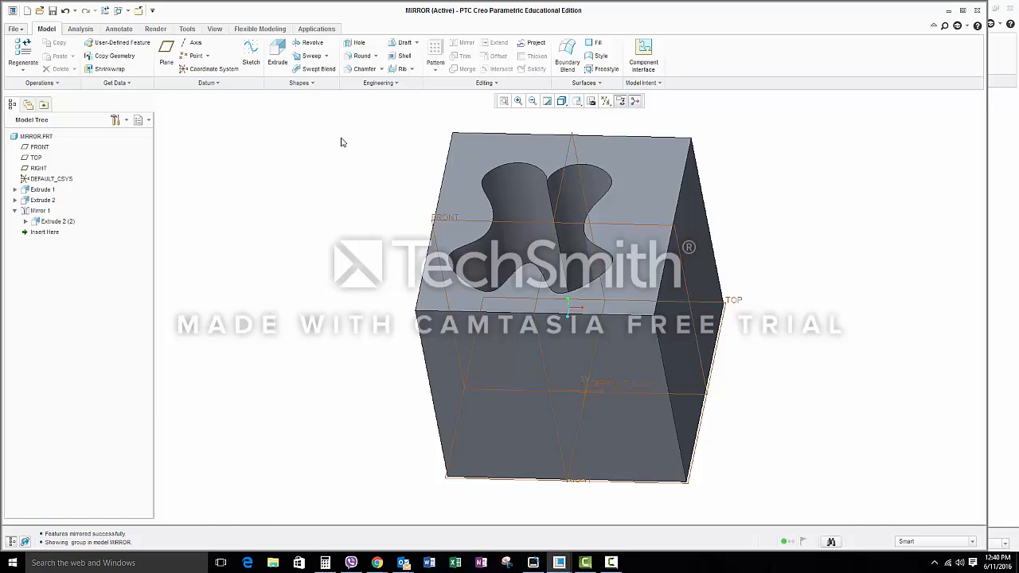
Step: Shell the part with a 0.022 wall thickness, removing the top face of the cube
click(401, 56)
click(681, 193)
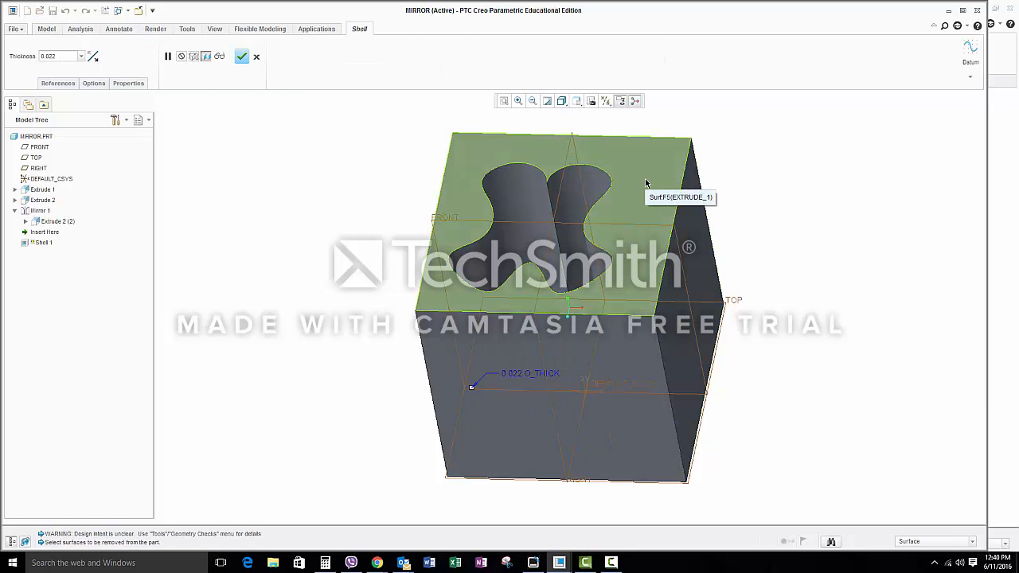
click(646, 181)
middle_drag(646, 182, 660, 215)
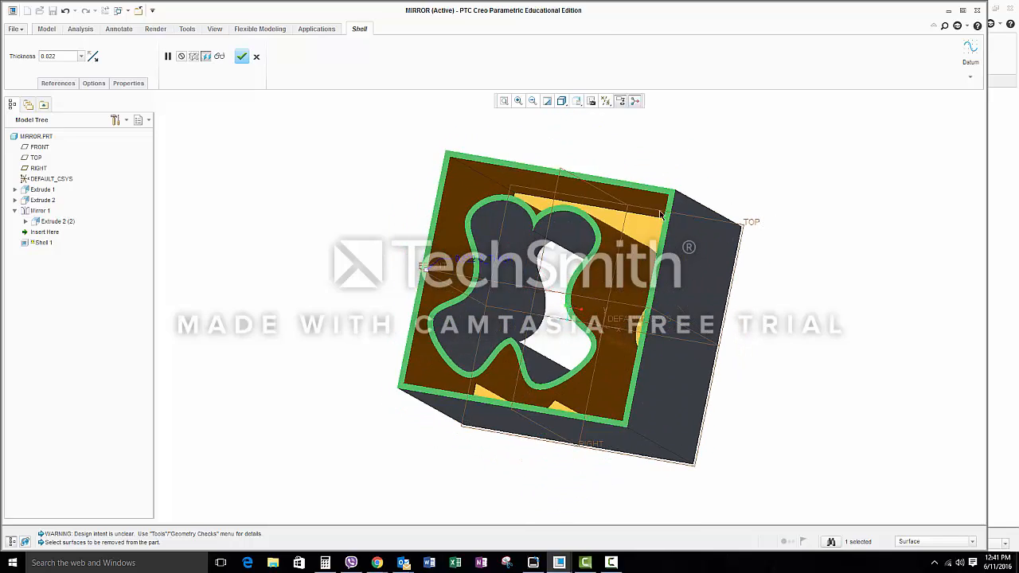
click(242, 56)
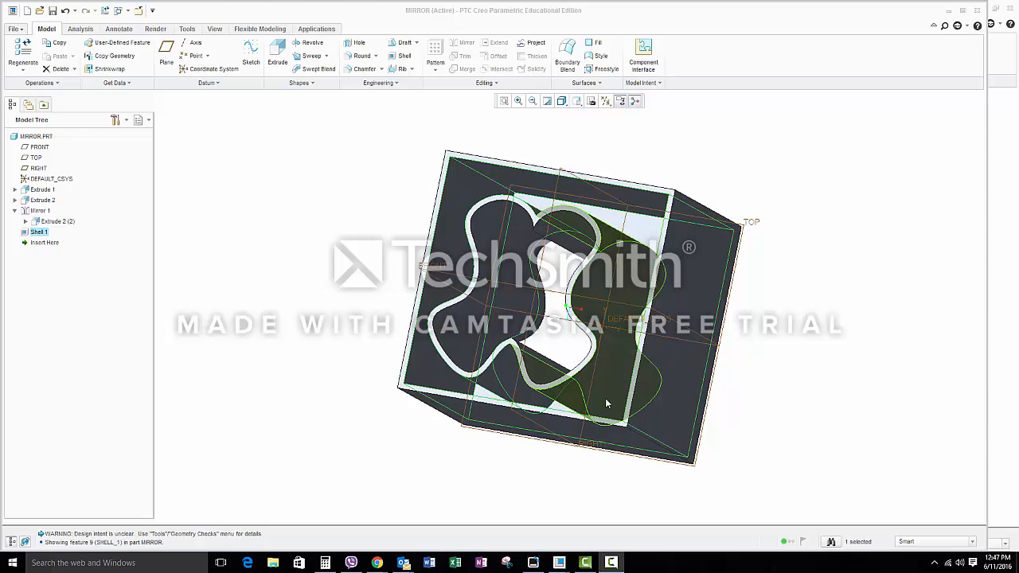
Step: Start an Extrude on the cube's front face and sketch a short first name as text, about 0.368 high with an aspect ratio of about 0.6
middle_drag(526, 215, 400, 252)
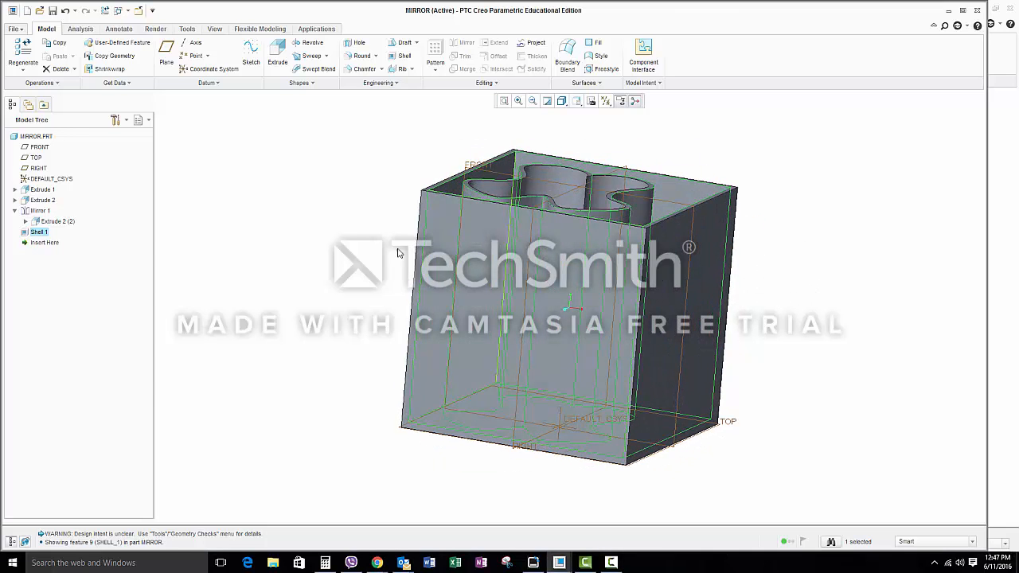
click(274, 70)
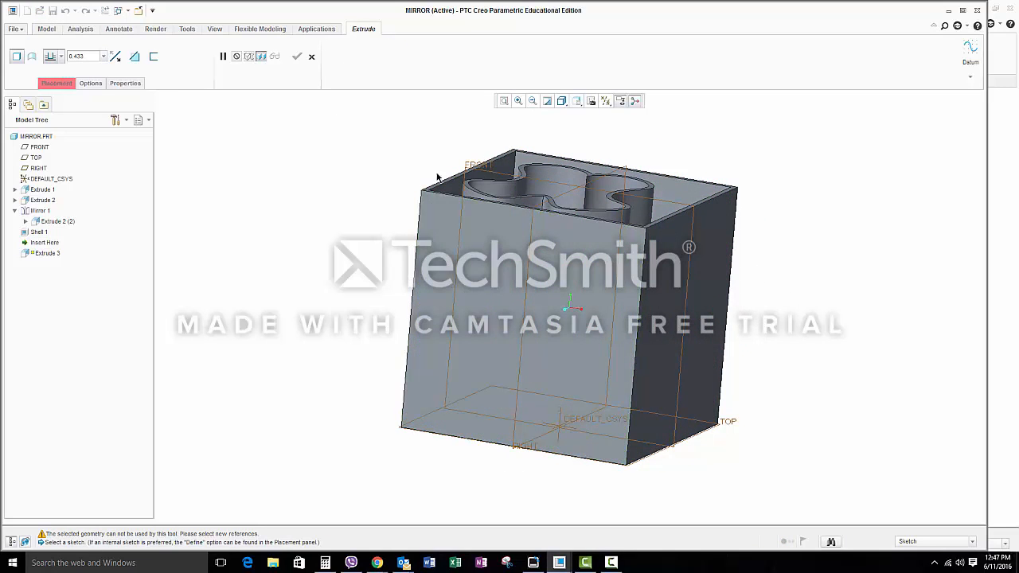
click(543, 249)
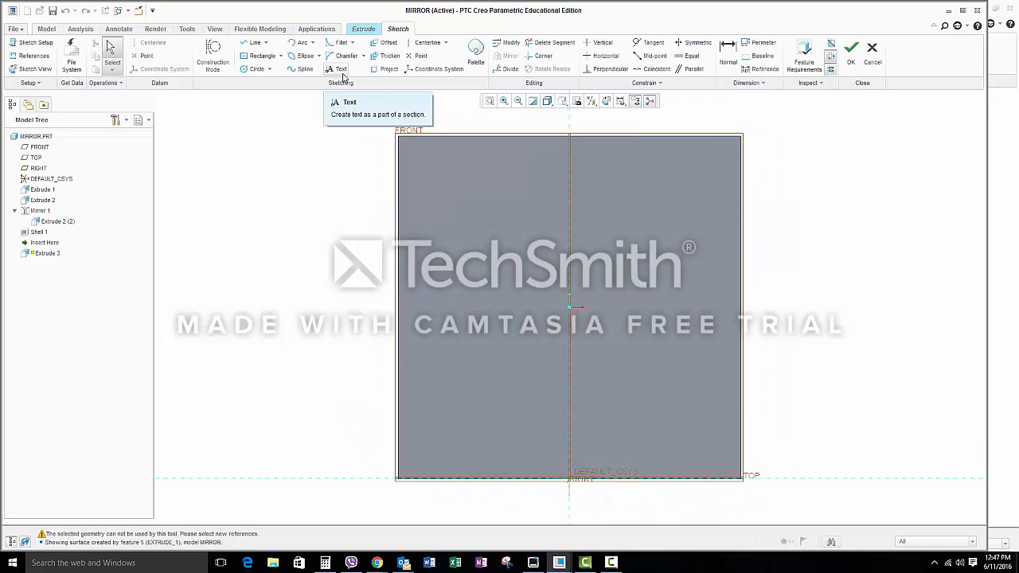
click(341, 69)
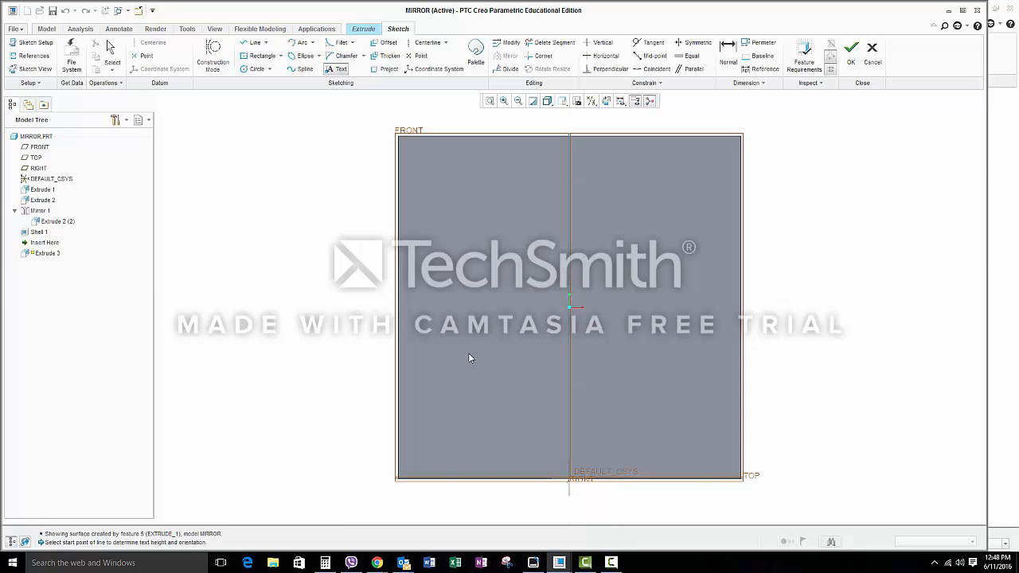
click(468, 353)
click(462, 228)
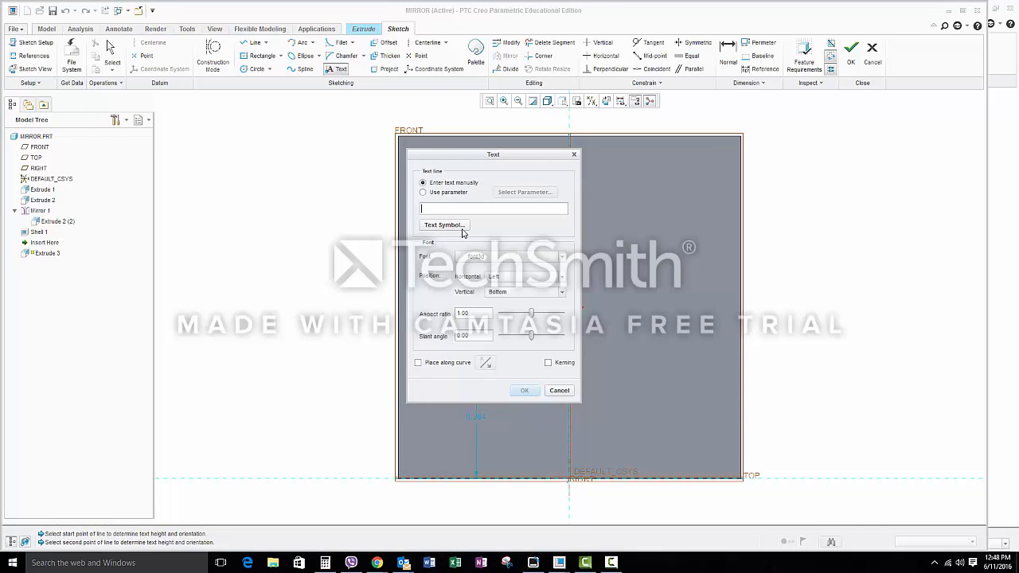
text(JOE)
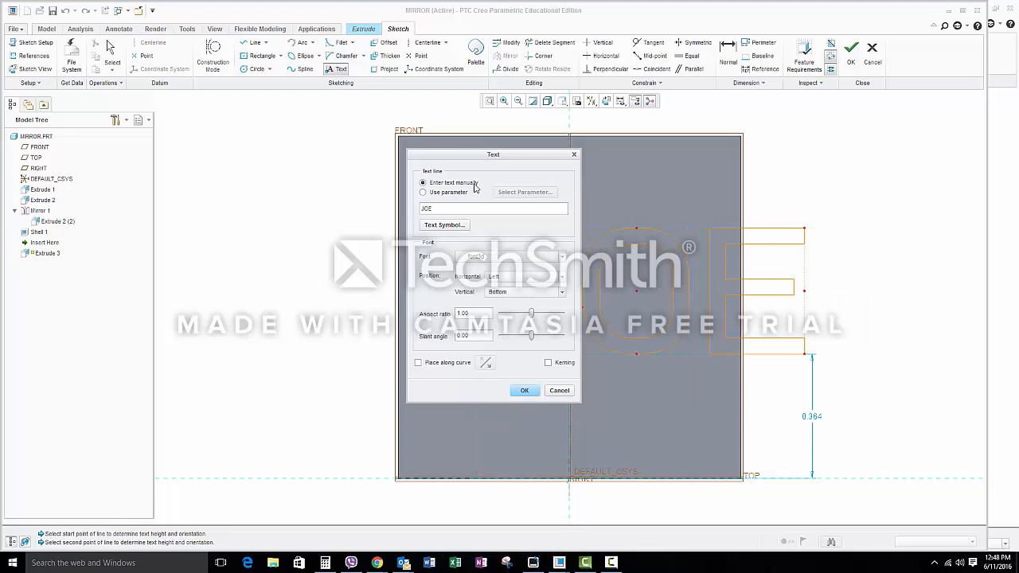
drag(476, 158, 262, 170)
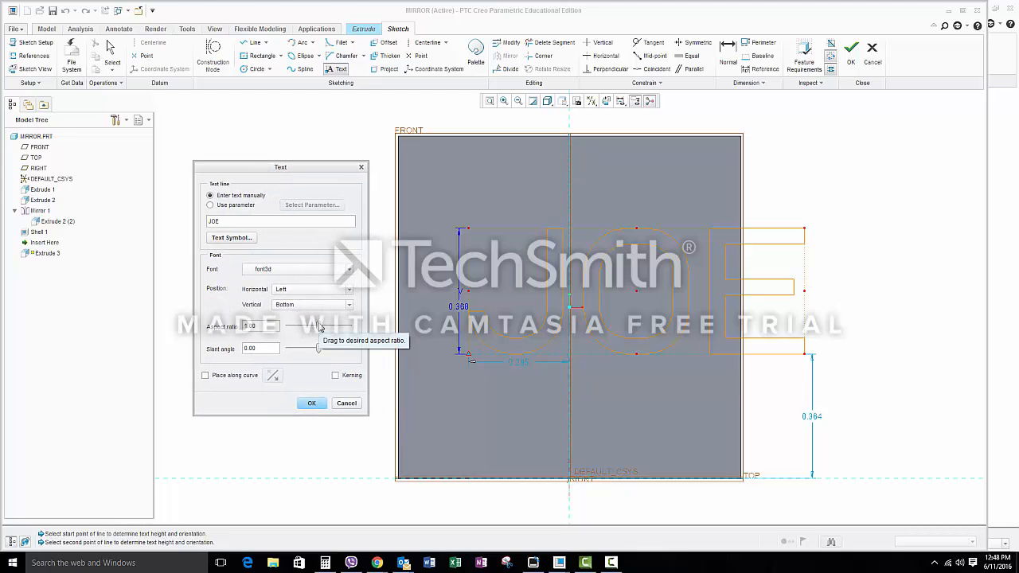
drag(321, 329, 312, 333)
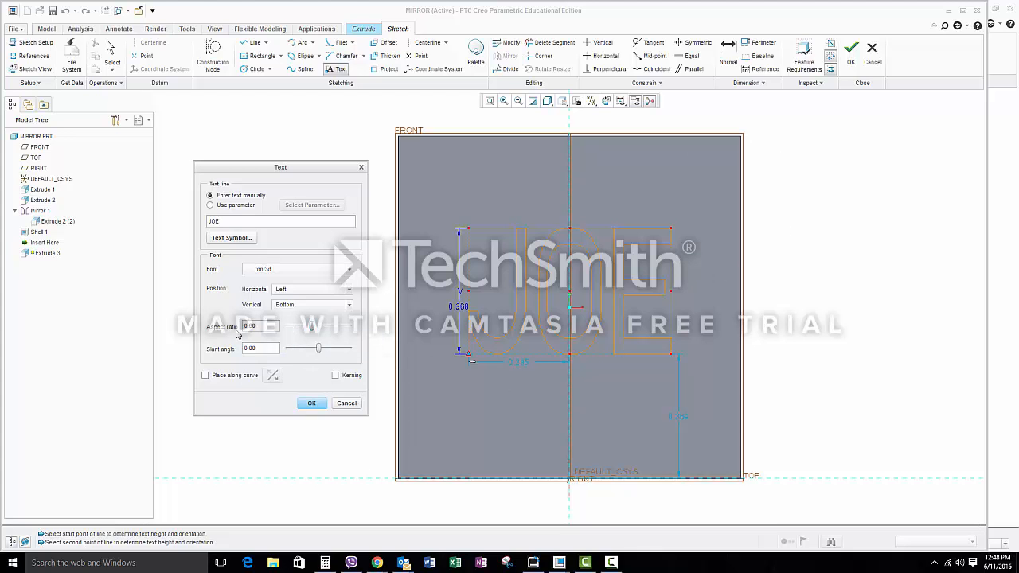
Step: Try slanting the sketched text and reset its slant angle to 0
mouse_move(319, 348)
mouse_down()
mouse_move(333, 352)
mouse_move(305, 365)
mouse_move(315, 364)
mouse_up()
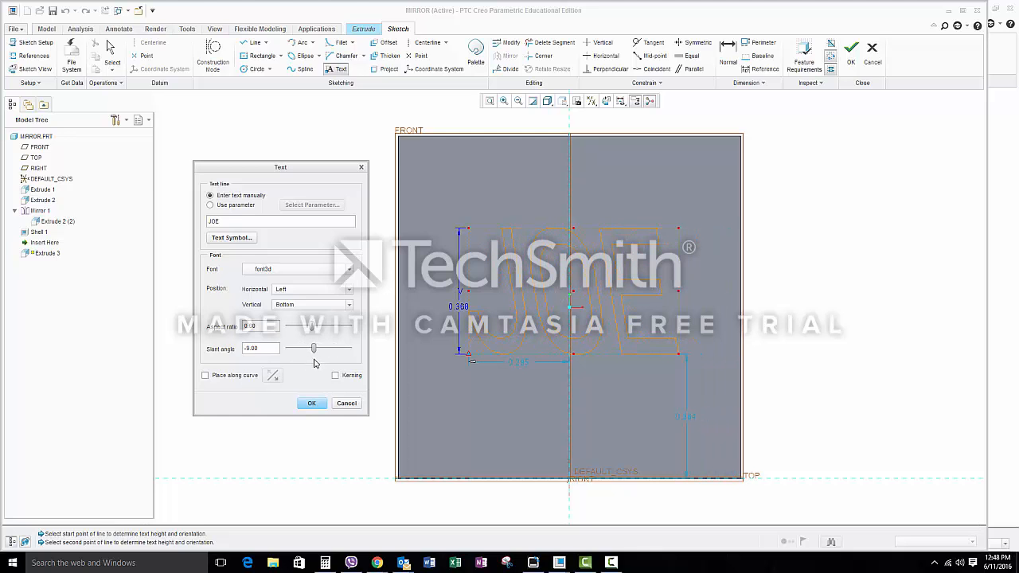
double_click(268, 349)
text(0)
key(Return)
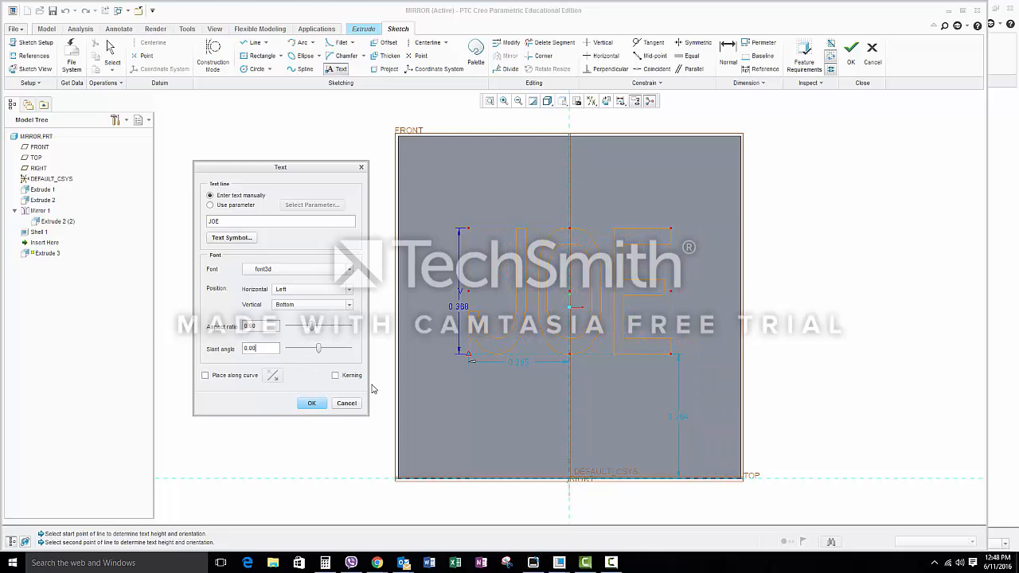
Step: Change the sketched text's font to Garamond Kursiv and finish the text sketch
click(255, 273)
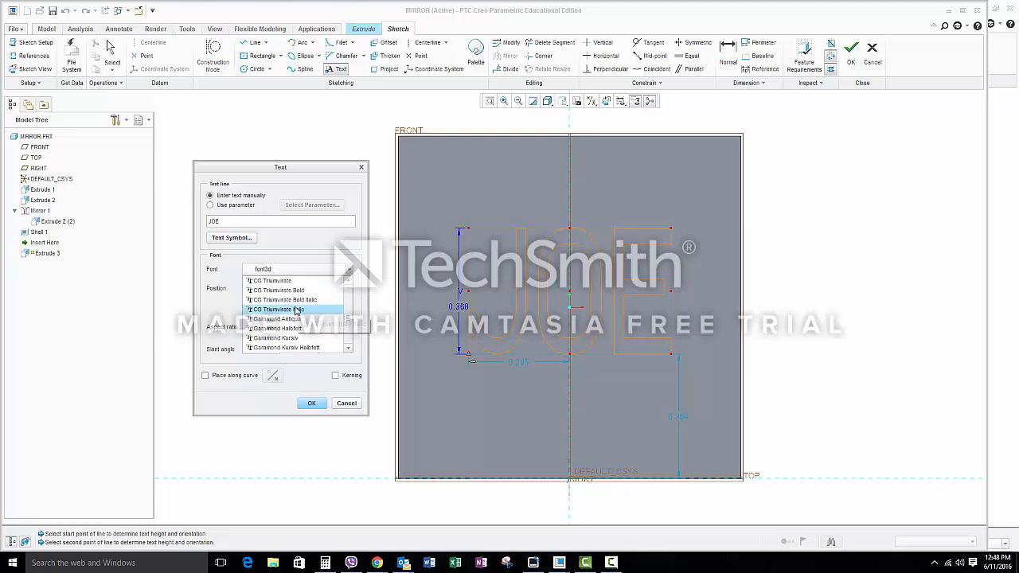
scroll(296, 310, up, 2)
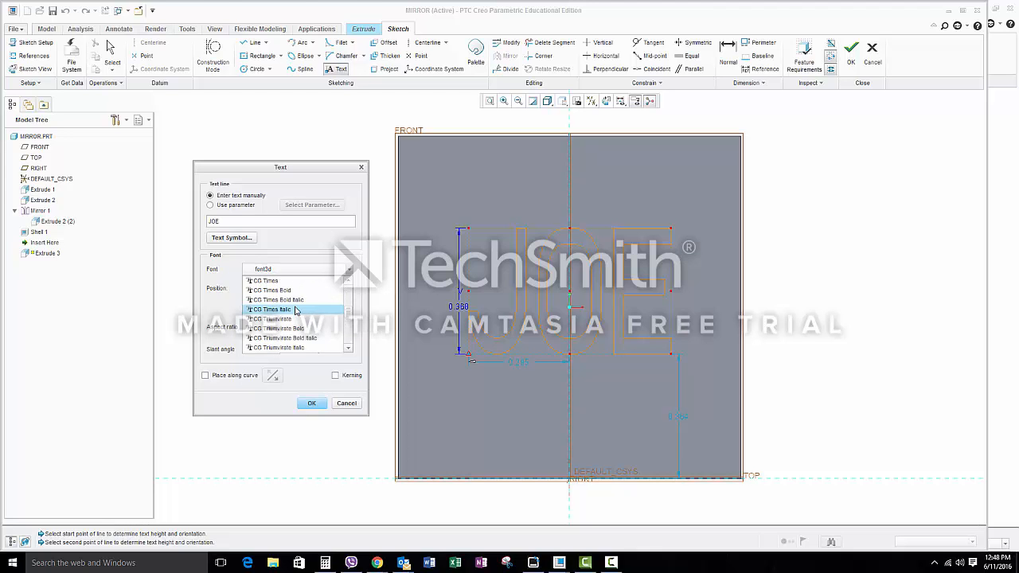
scroll(295, 310, down, 3)
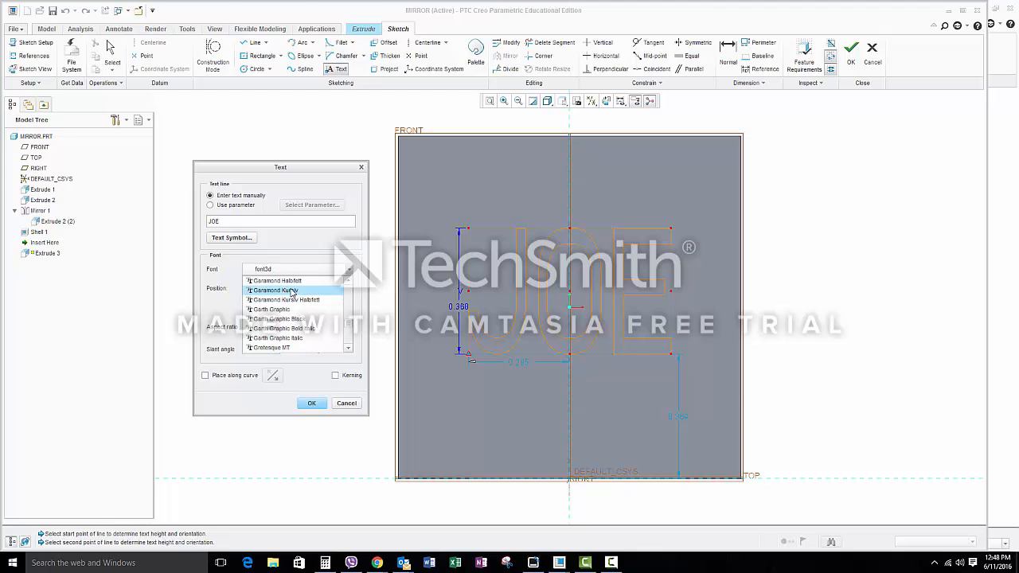
click(291, 290)
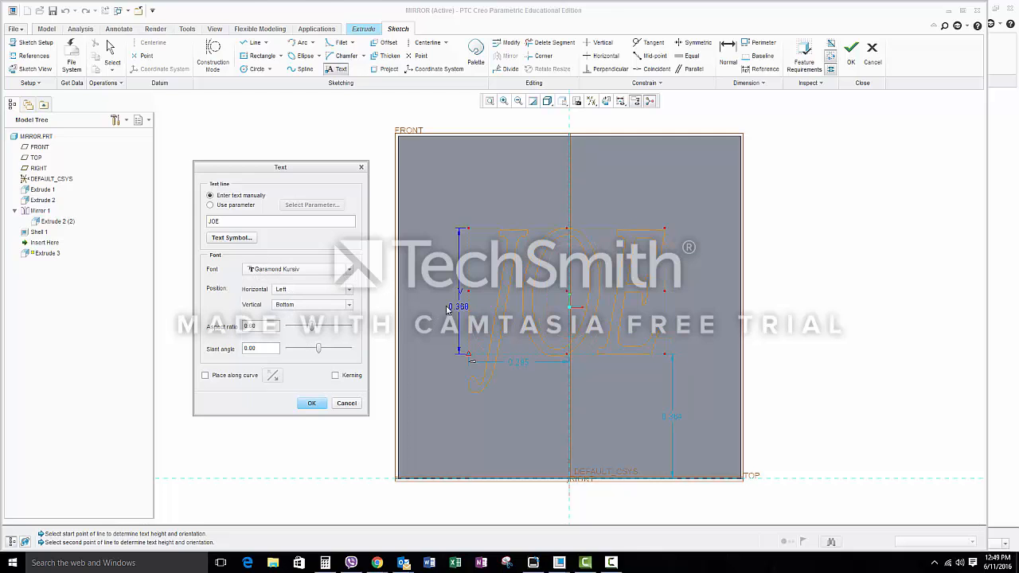
click(850, 56)
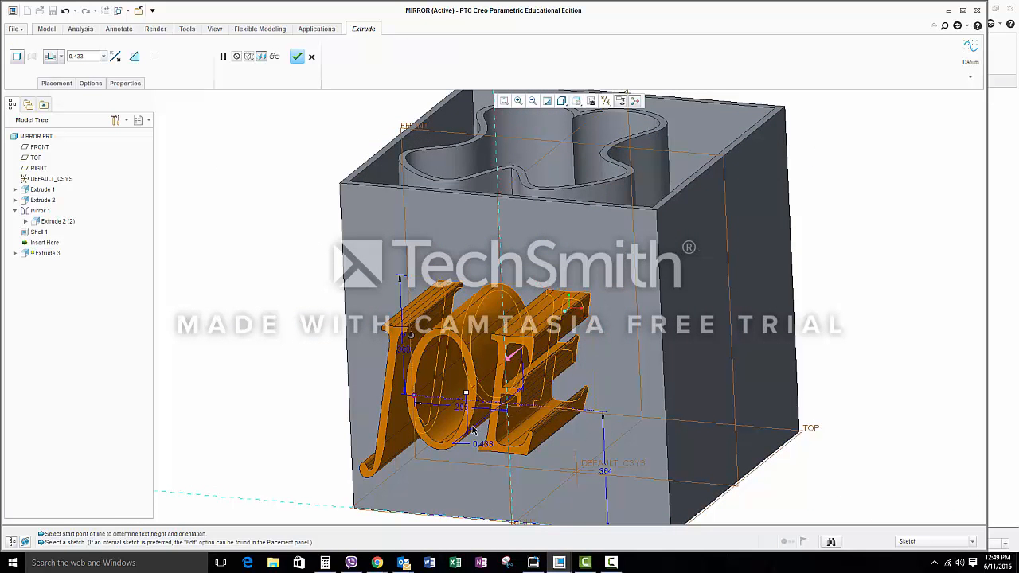
Step: Extrude the sketched text outward from the cube's front face to a depth of 0.250 and complete the feature
drag(468, 395, 503, 382)
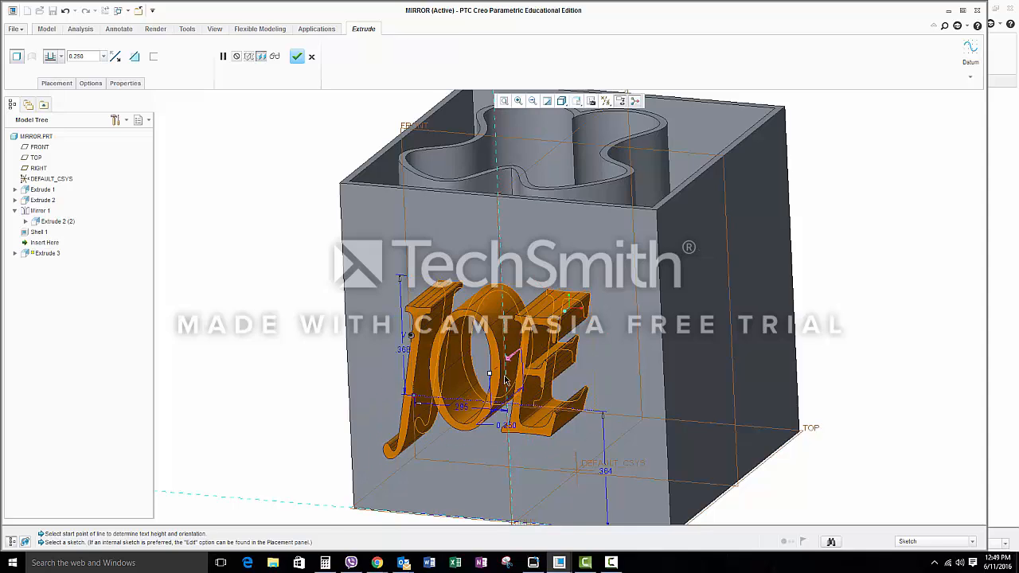
middle_drag(646, 302, 650, 271)
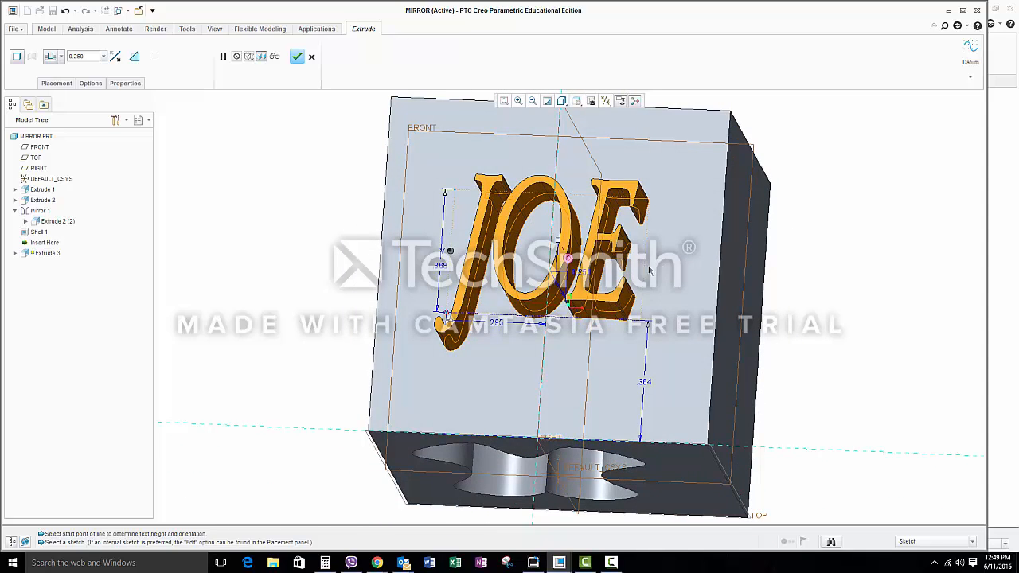
click(301, 56)
click(577, 101)
click(589, 113)
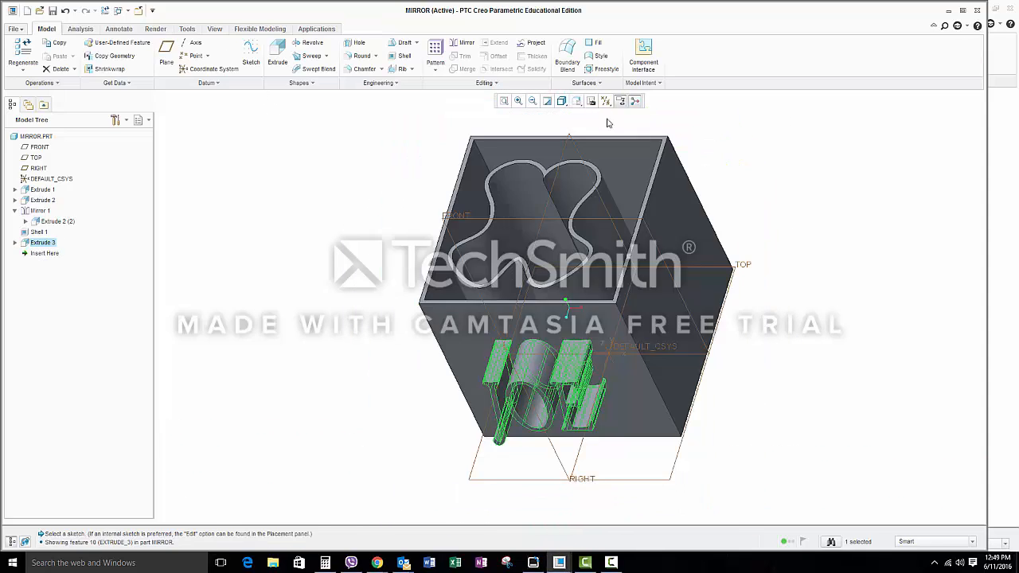
click(826, 234)
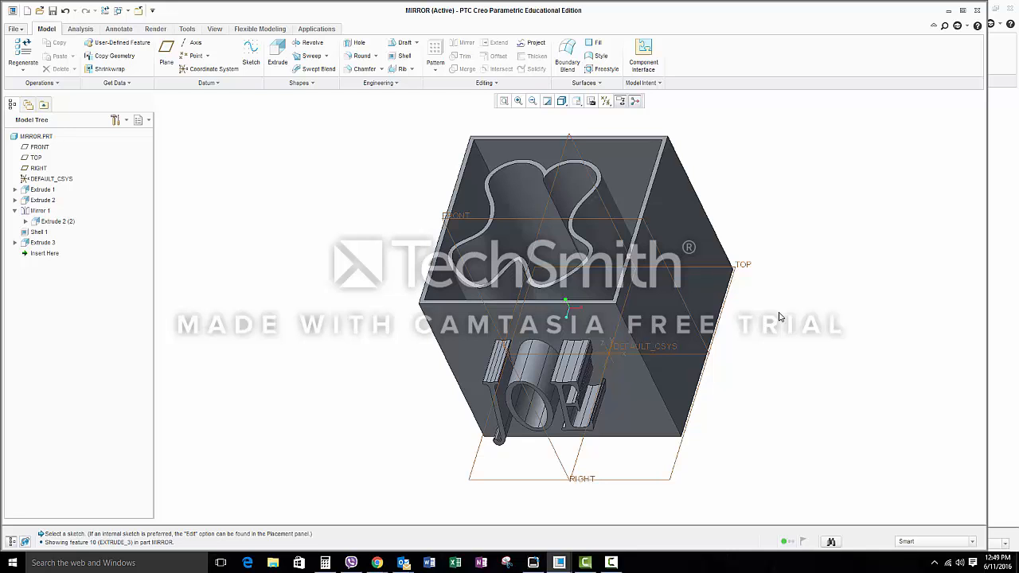
middle_drag(413, 406, 739, 279)
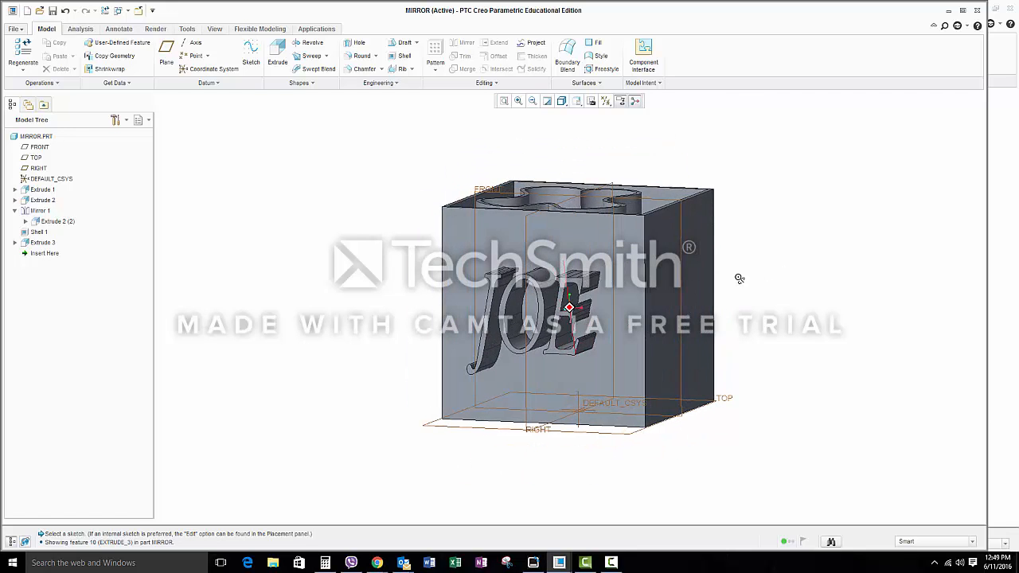